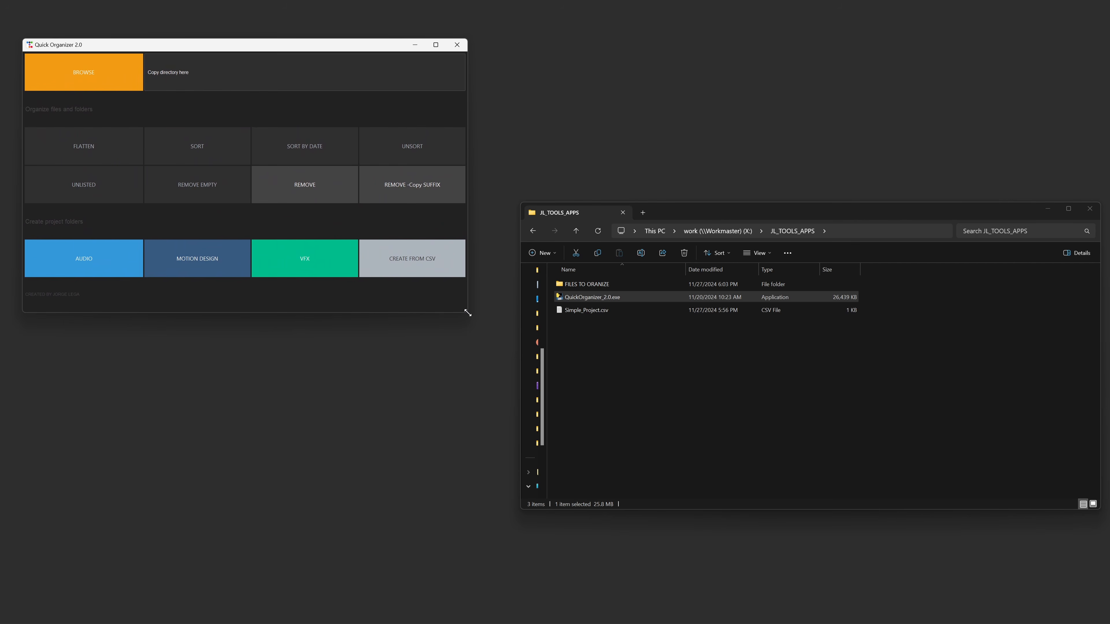
Place the Quick Organizer window above File Explorer and look through the files in the FILES TO ORANIZE folder
drag(319, 56, 780, 27)
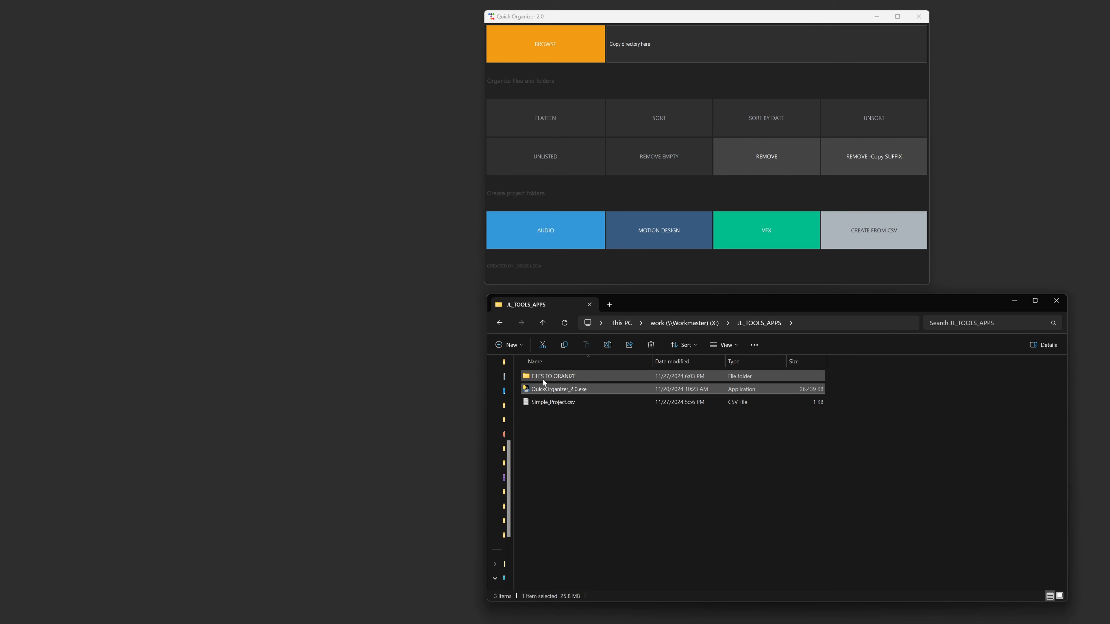
click(544, 377)
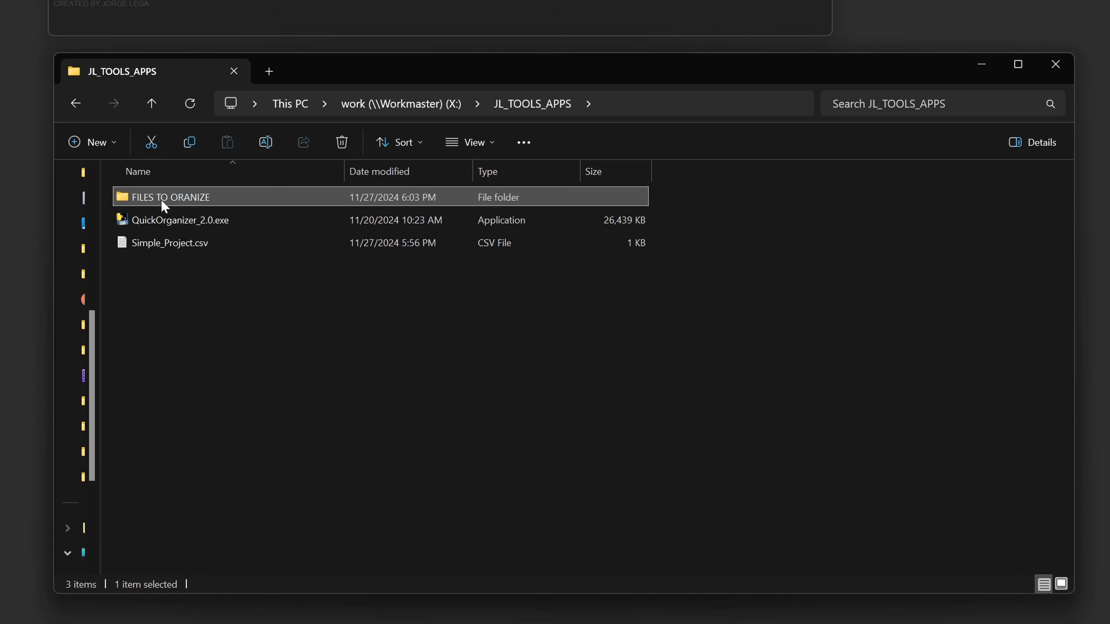
double_click(160, 199)
scroll(256, 350, down, 5)
scroll(268, 325, up, 5)
scroll(268, 325, down, 20)
scroll(271, 333, down, 20)
scroll(269, 332, down, 20)
scroll(268, 332, up, 20)
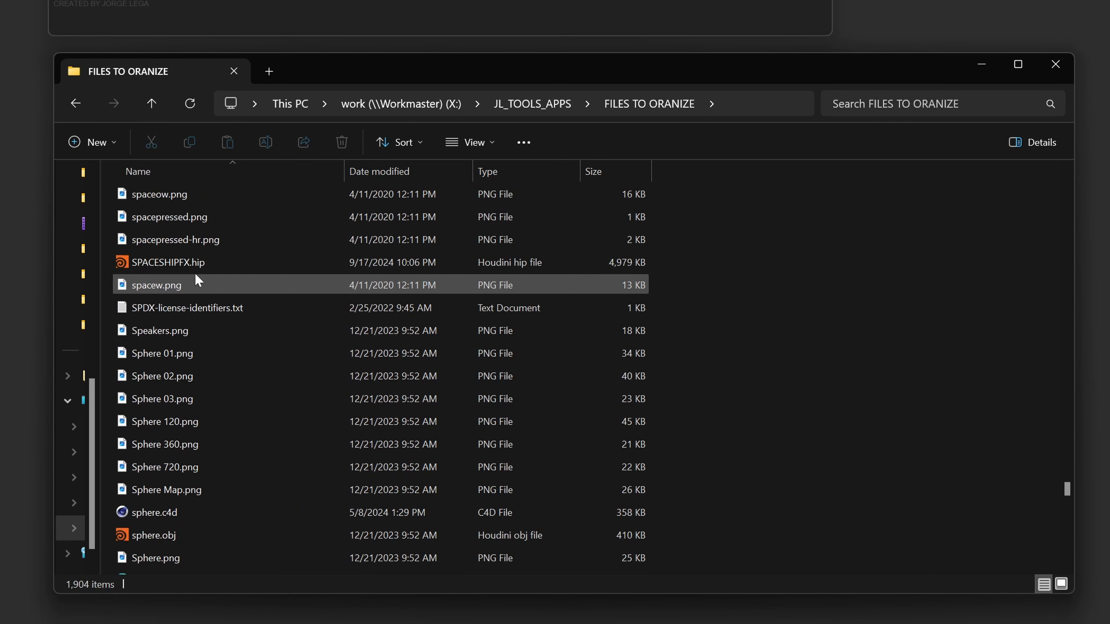
Copy the path of the FILES TO ORANIZE folder and choose that folder as Quick Organizer's working directory
click(734, 108)
key(ctrl+c)
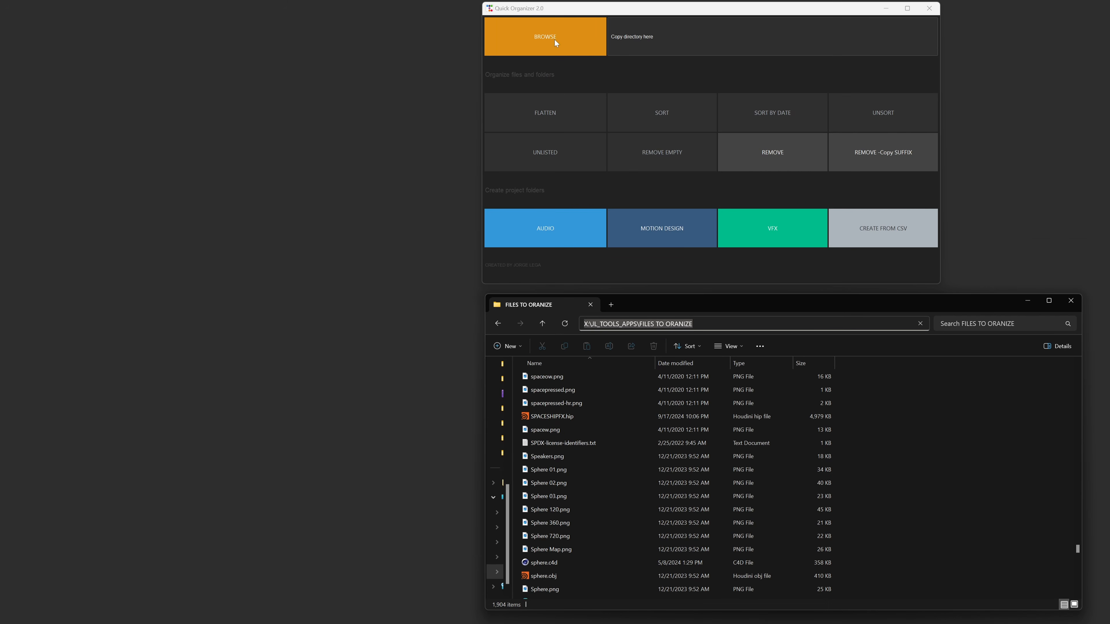
click(543, 51)
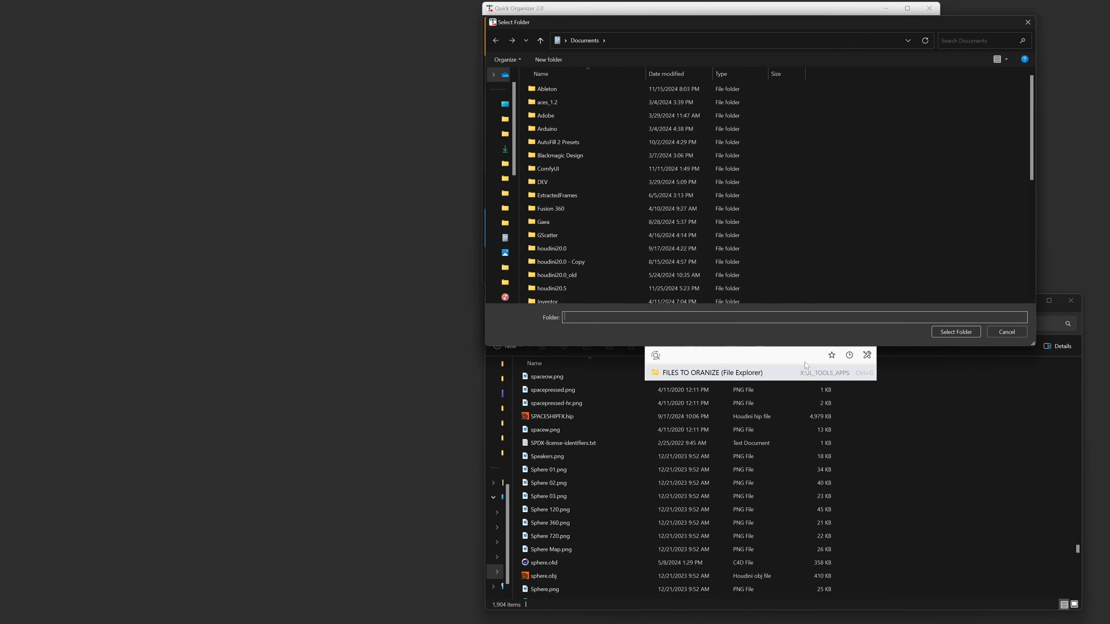
key(ctrl+v)
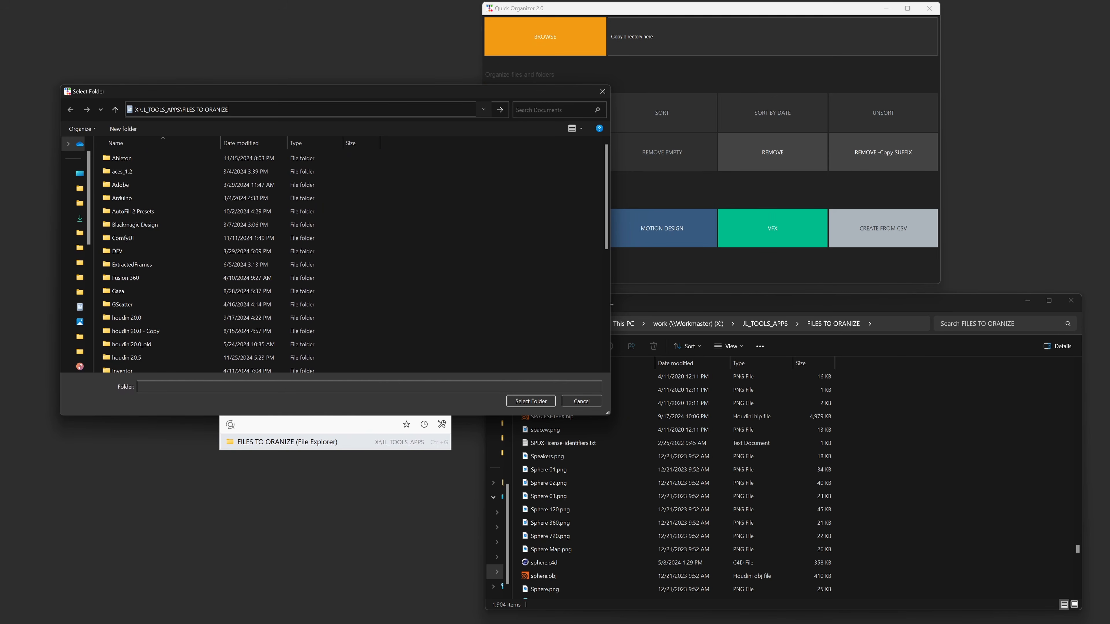
key(Return)
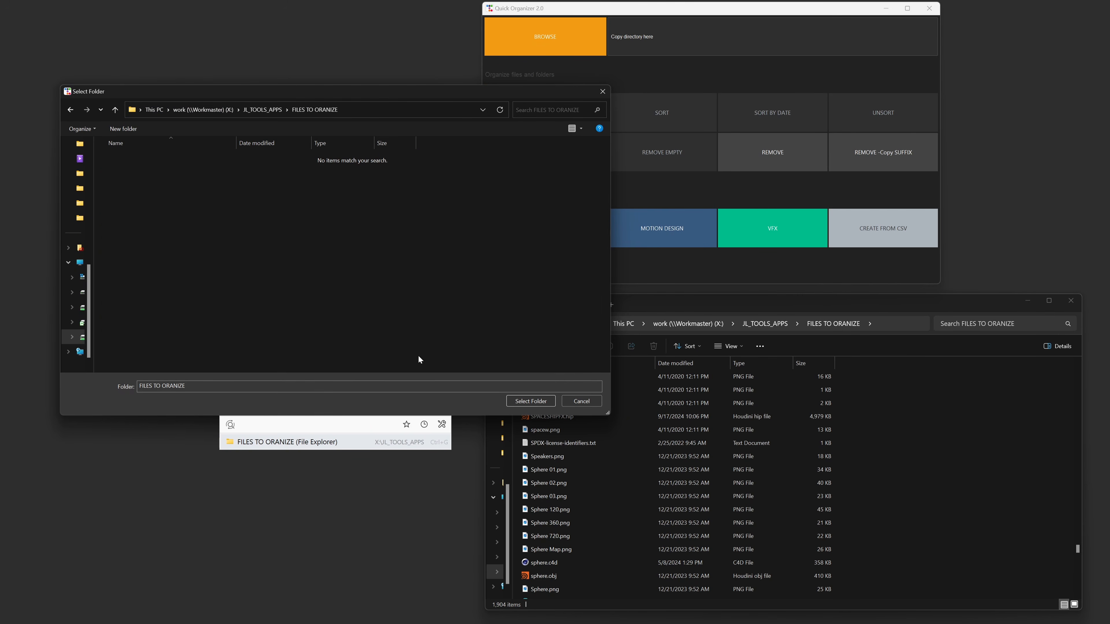
click(530, 401)
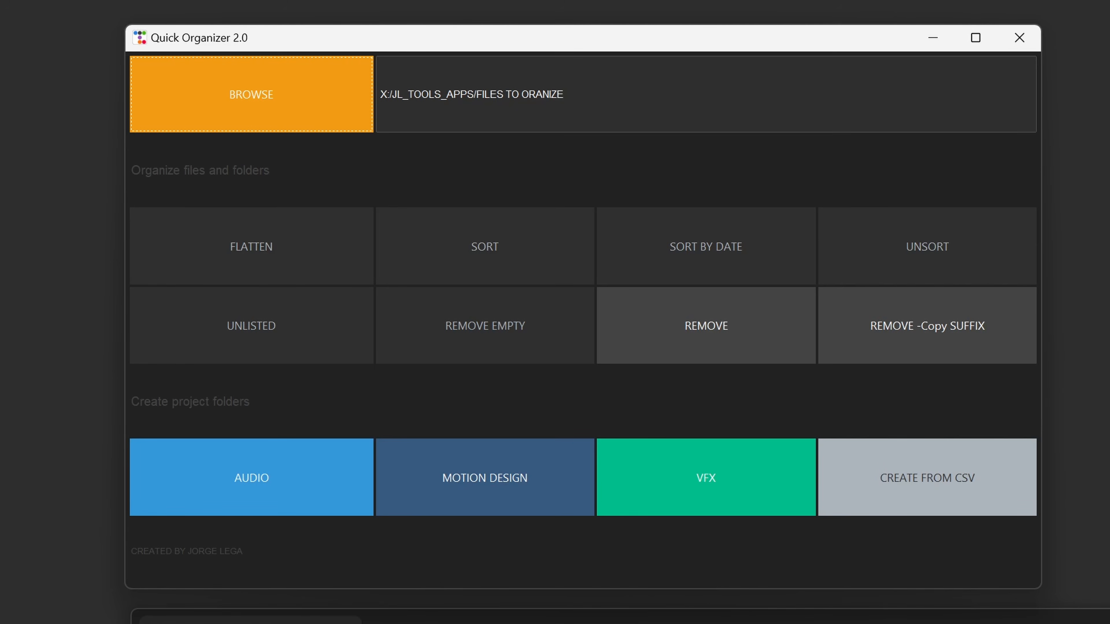
Sort the loose files in FILES TO ORANIZE into category folders by file type with Quick Organizer
click(620, 617)
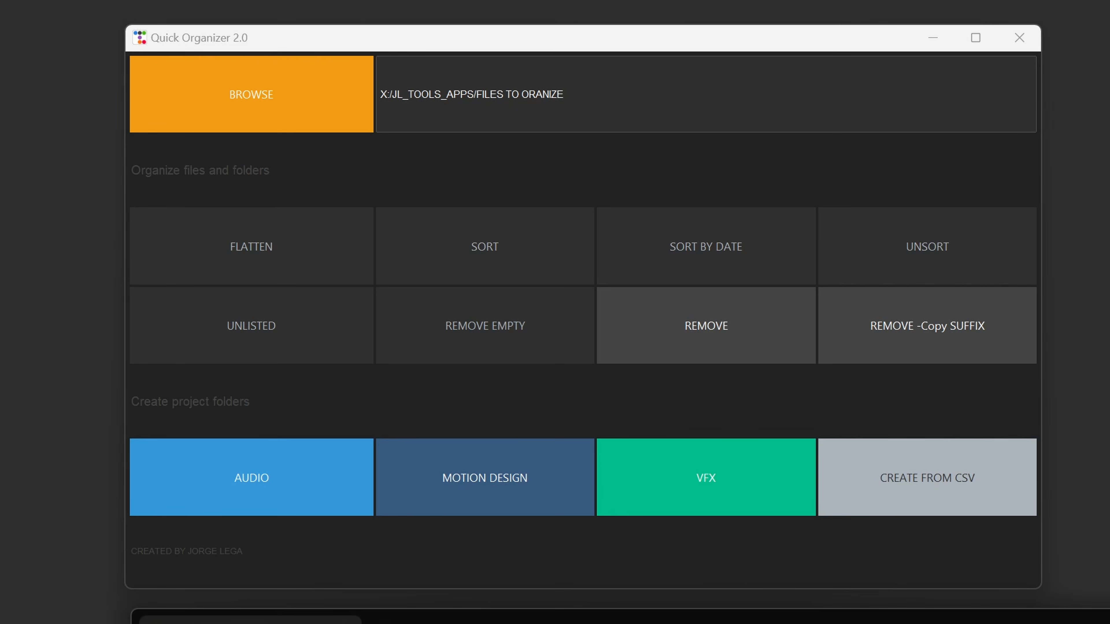
click(489, 252)
drag(1034, 364, 1039, 342)
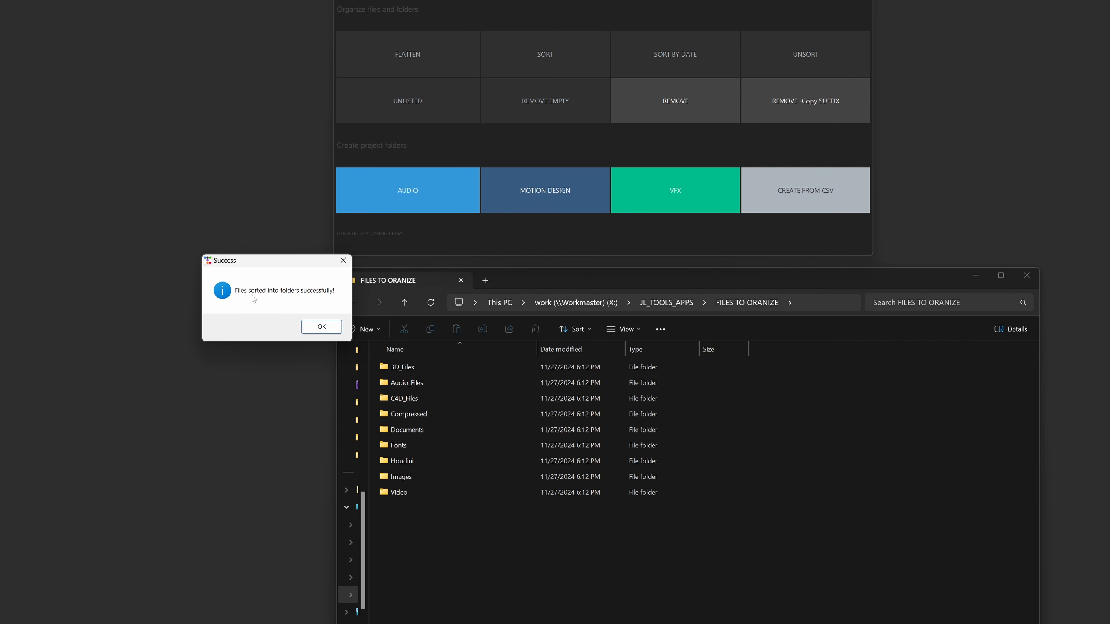
click(321, 326)
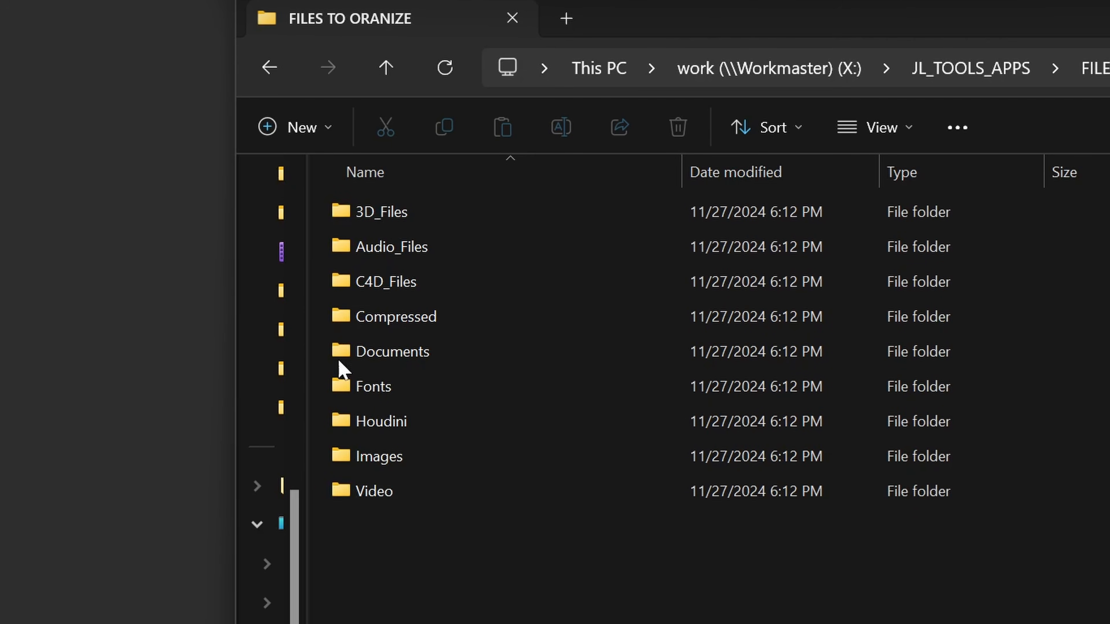
Examine the subfolders inside the sorted 3D_Files and Compressed folders, including BLEND, and return to FILES TO ORANIZE
double_click(377, 214)
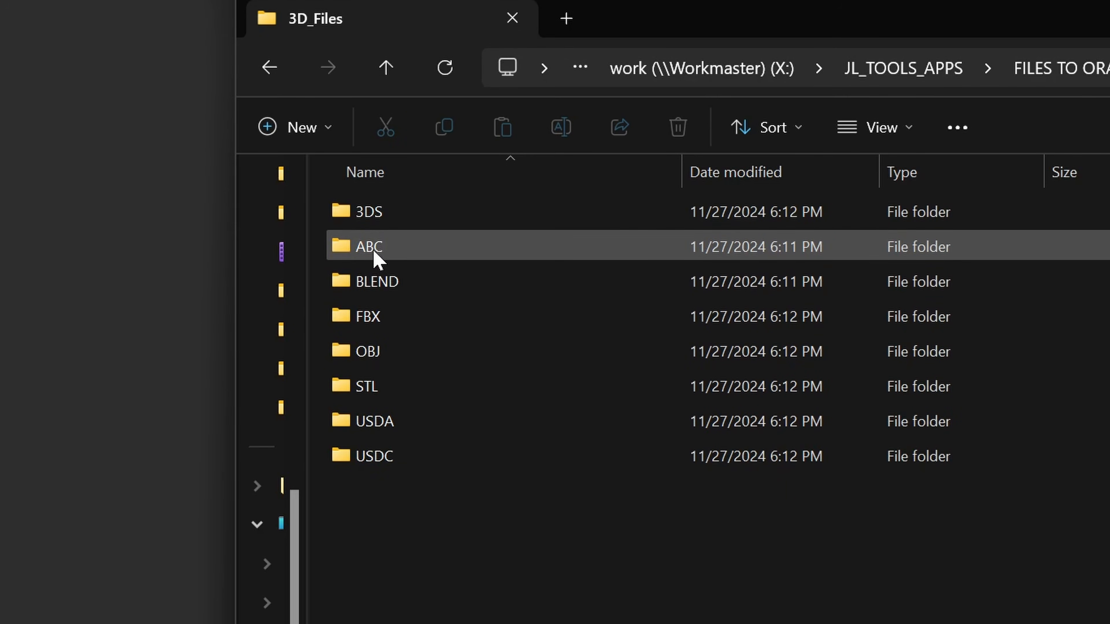
double_click(389, 291)
click(270, 69)
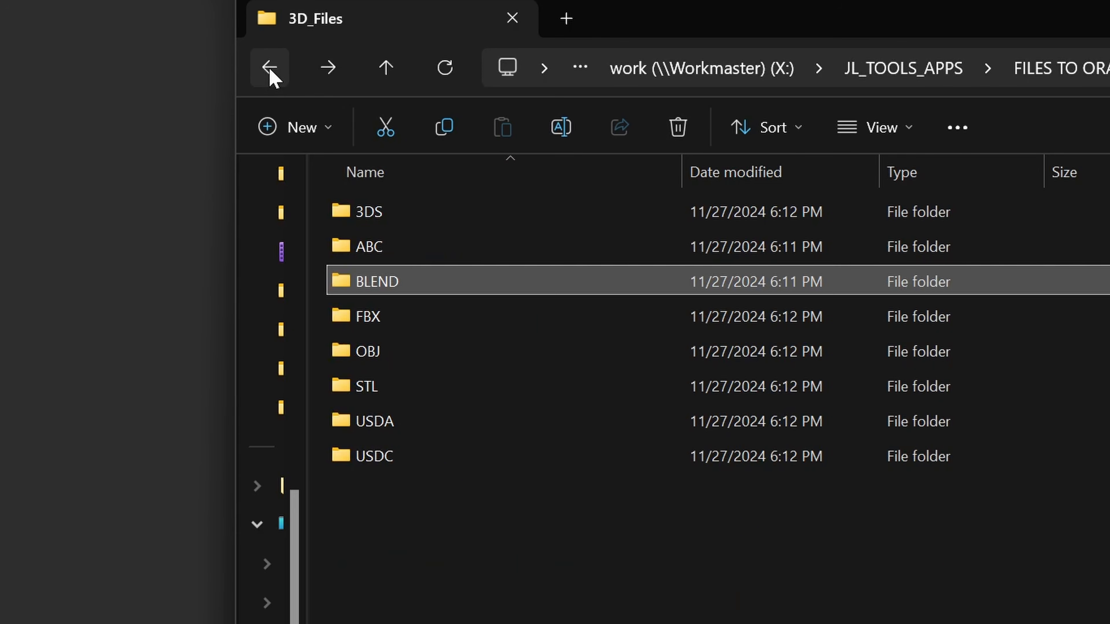
click(270, 69)
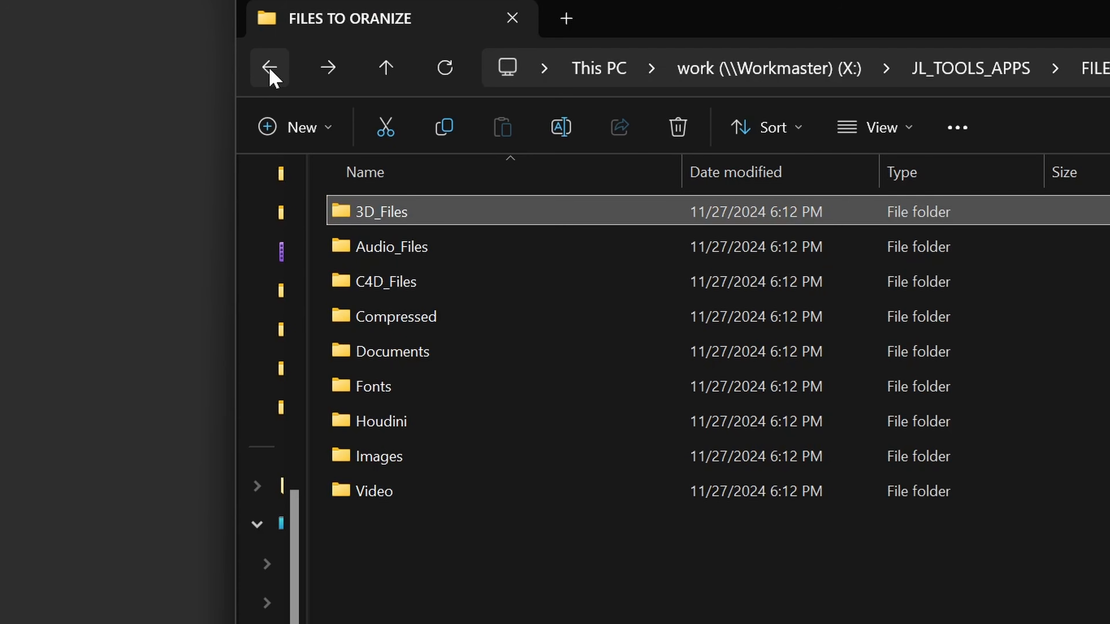
double_click(358, 321)
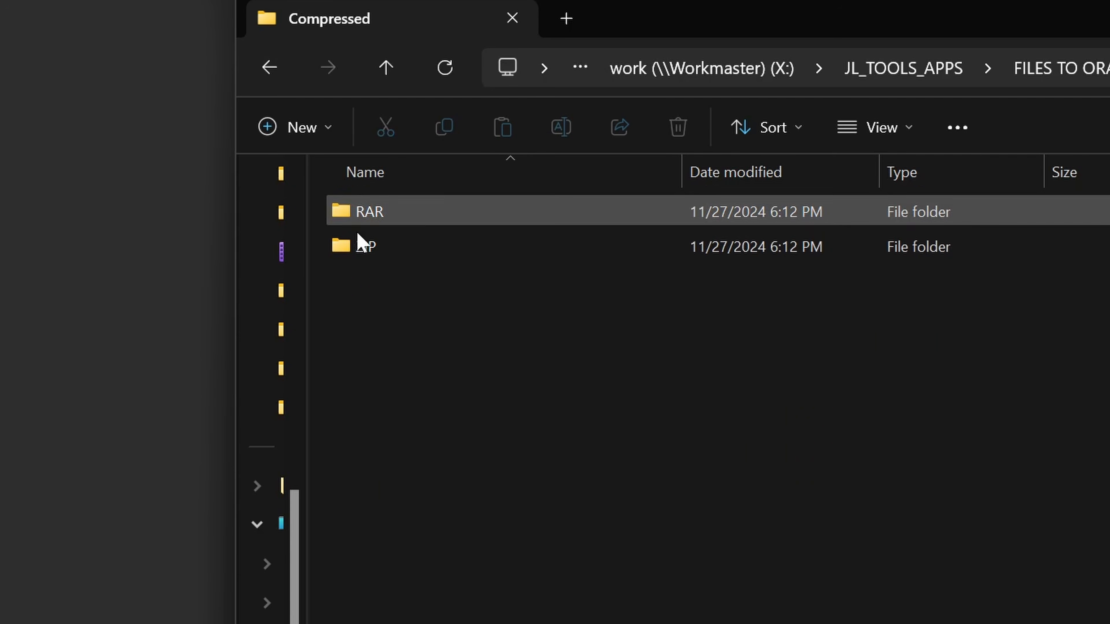
click(268, 71)
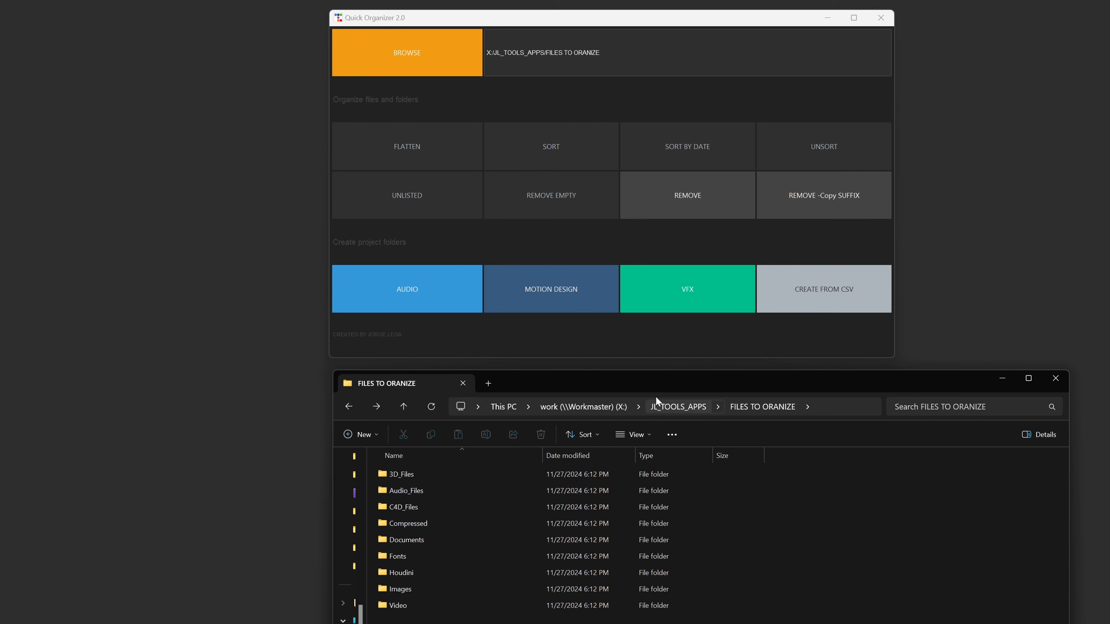
Flatten the FILES TO ORANIZE directory to move all files out of the category folders, and look over the file list
click(446, 42)
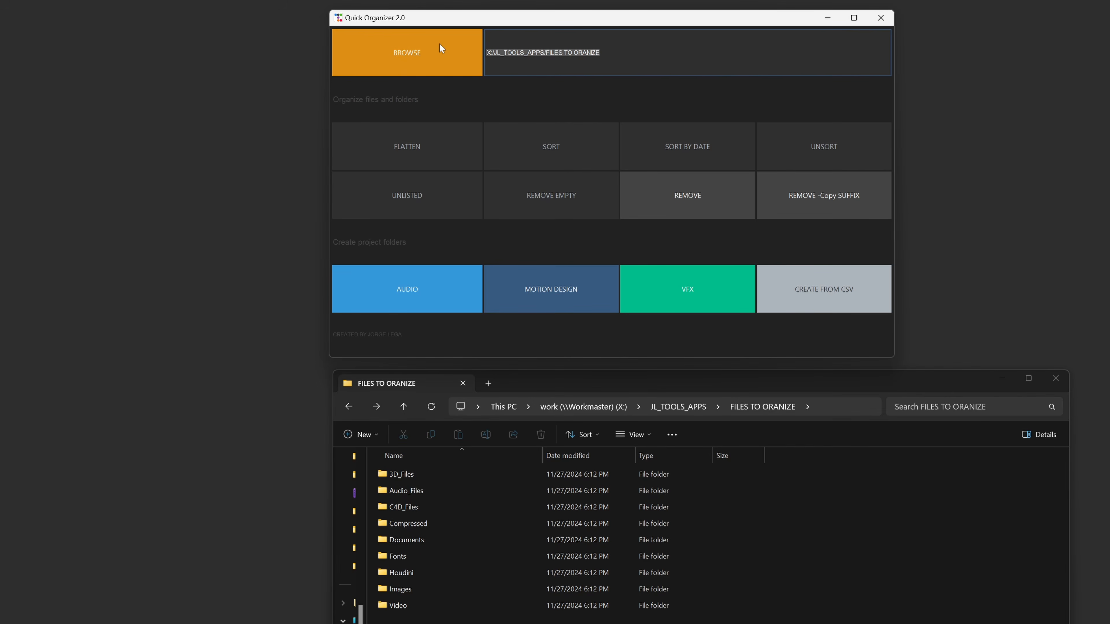
click(669, 54)
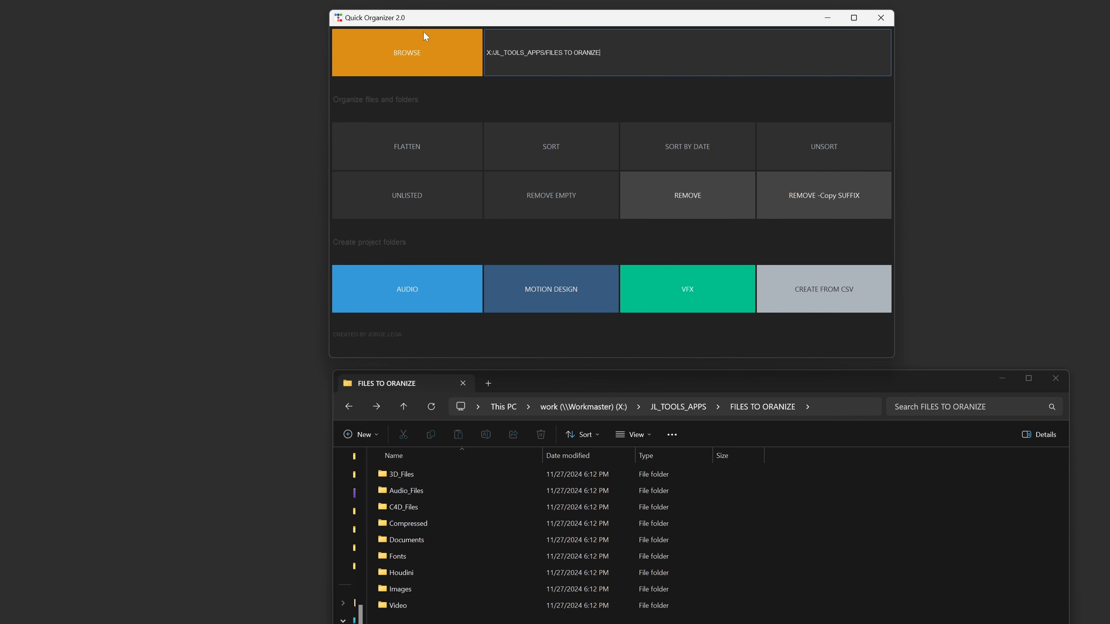
drag(629, 54, 488, 143)
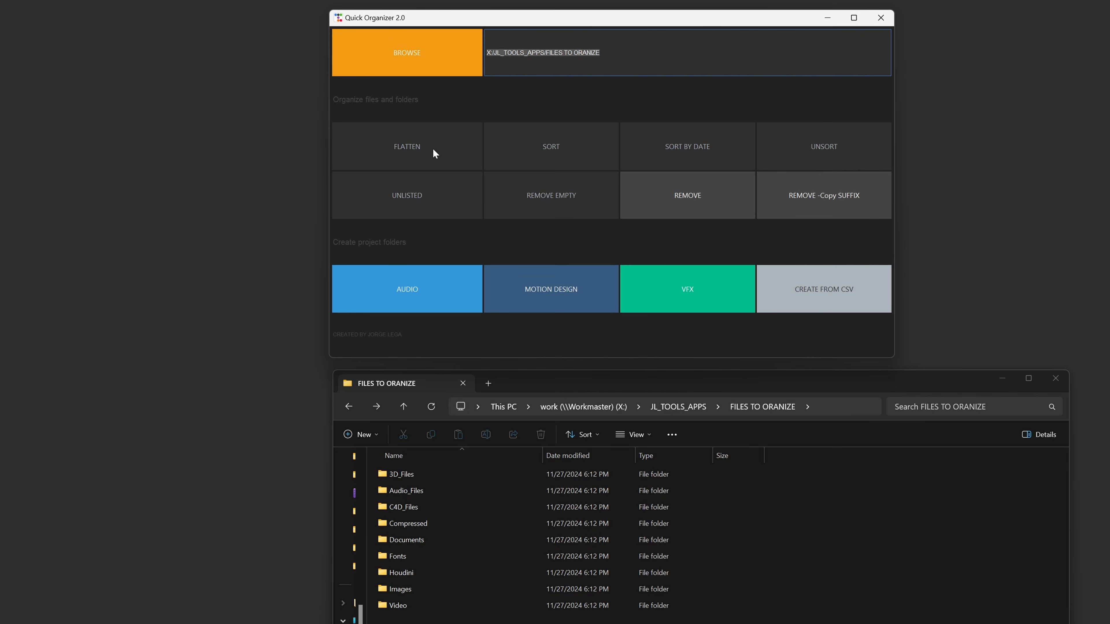
click(683, 402)
double_click(462, 474)
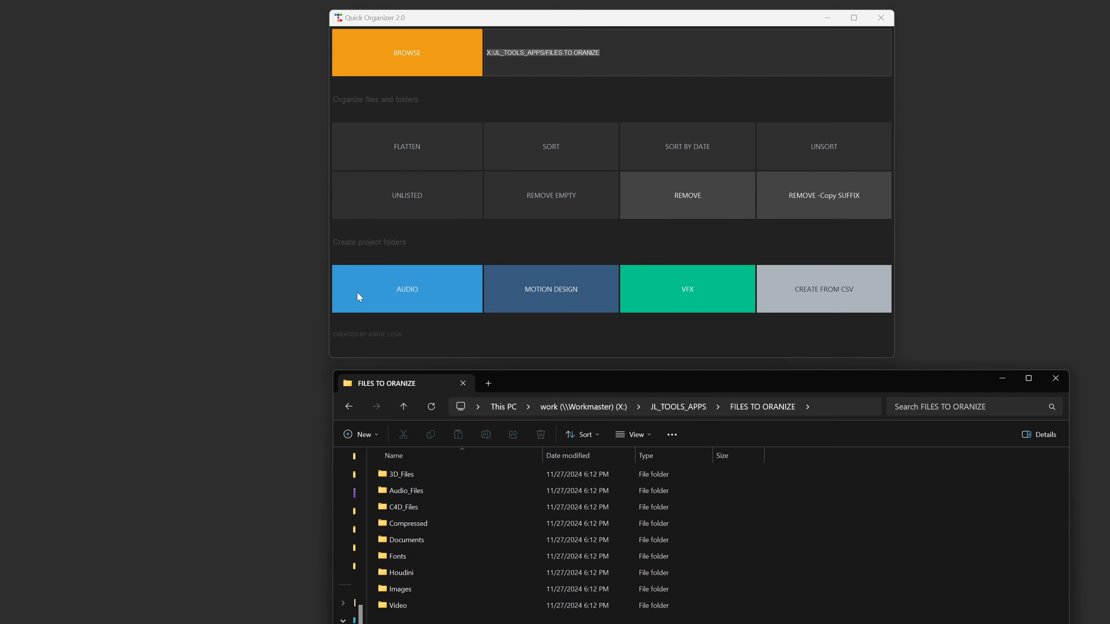
click(404, 150)
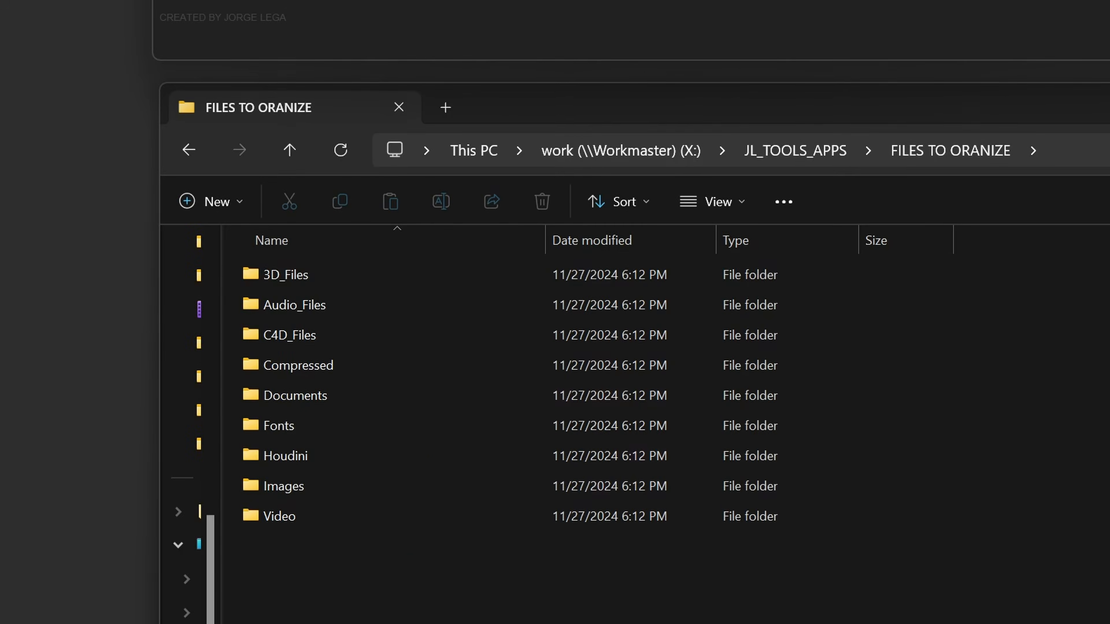
click(466, 197)
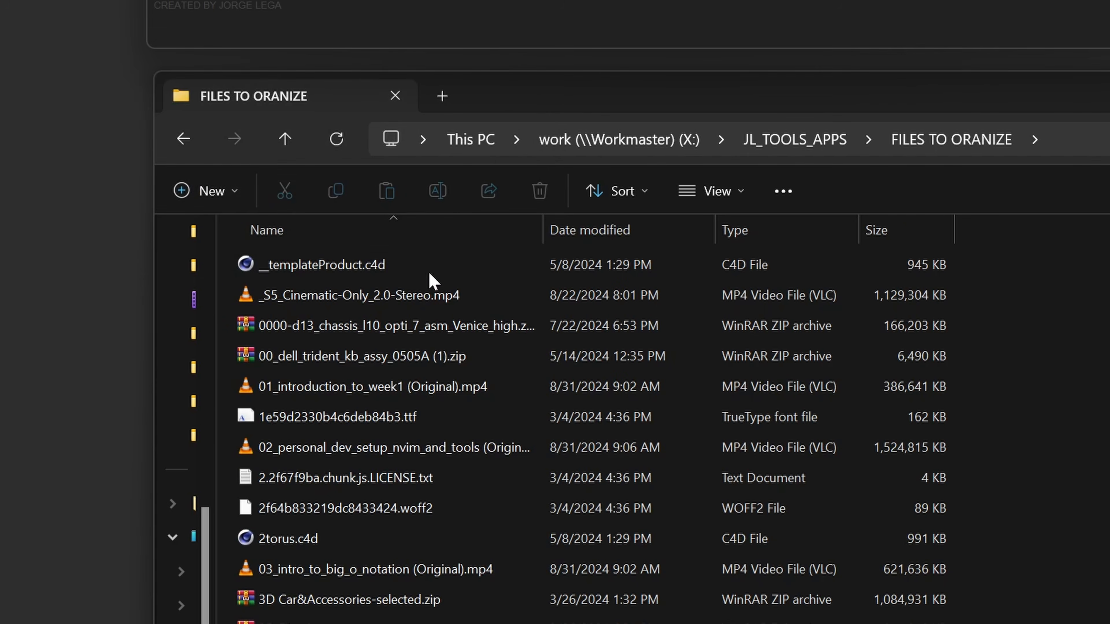
scroll(398, 487, down, 15)
mouse_move(1109, 267)
mouse_down()
mouse_move(1109, 254)
mouse_move(1109, 623)
mouse_move(1109, 254)
mouse_up()
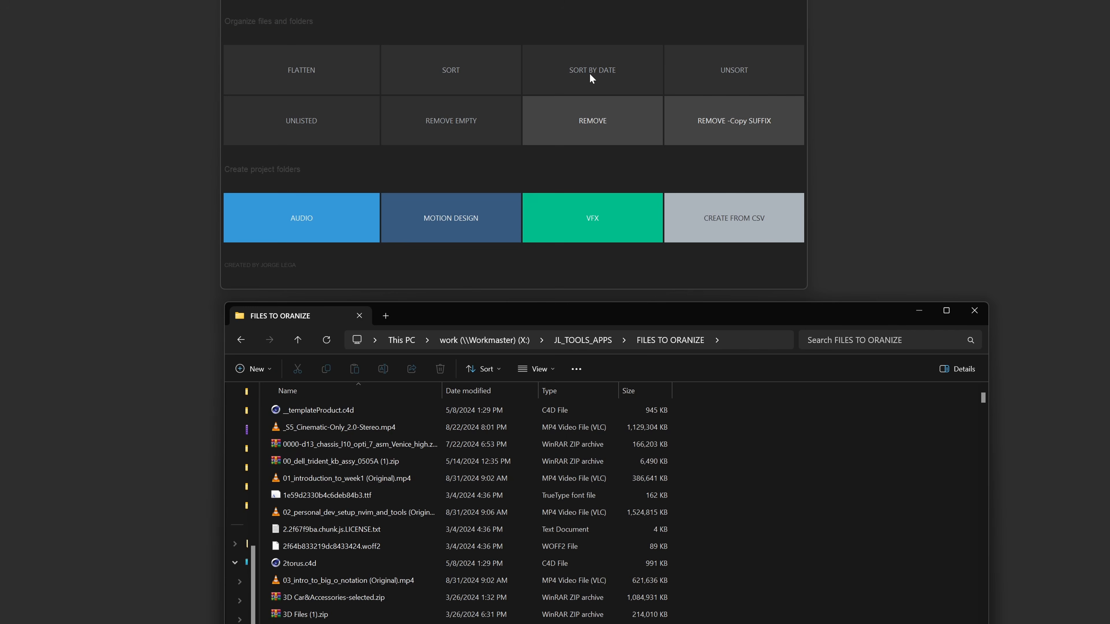
Sort the files by date into year folders and check the month subfolders of the 2024 folder
click(592, 77)
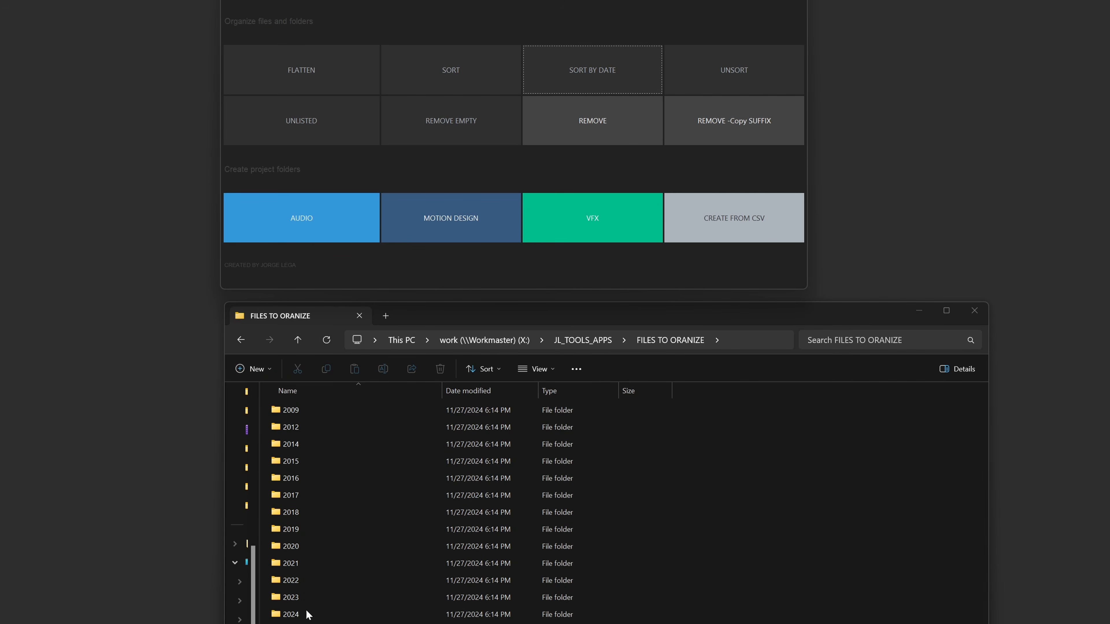
click(297, 617)
double_click(298, 616)
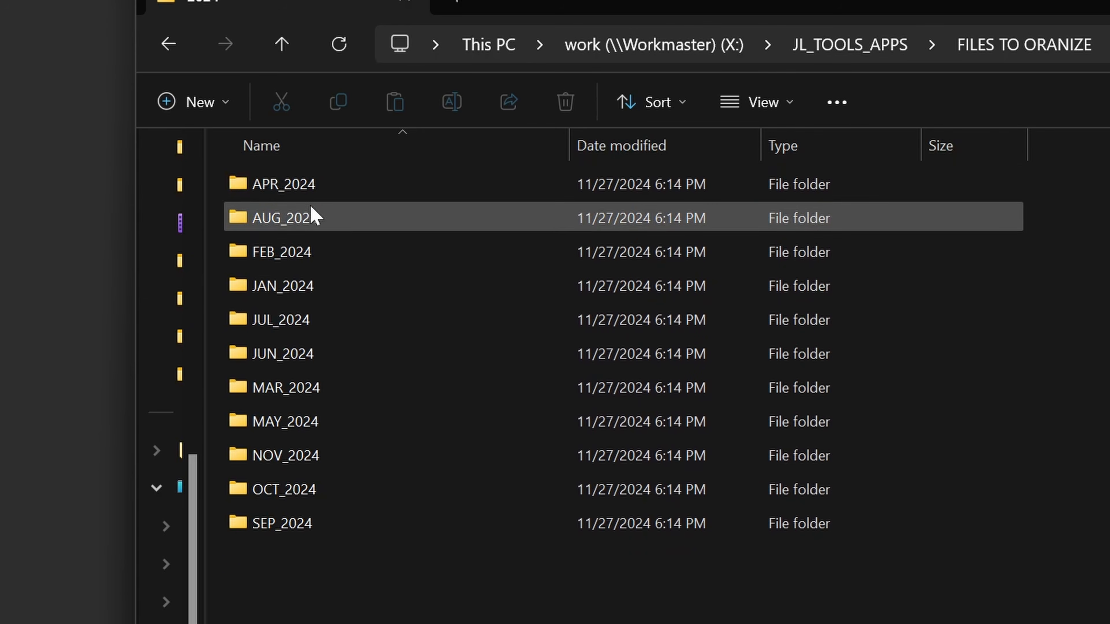
key(alt+Left)
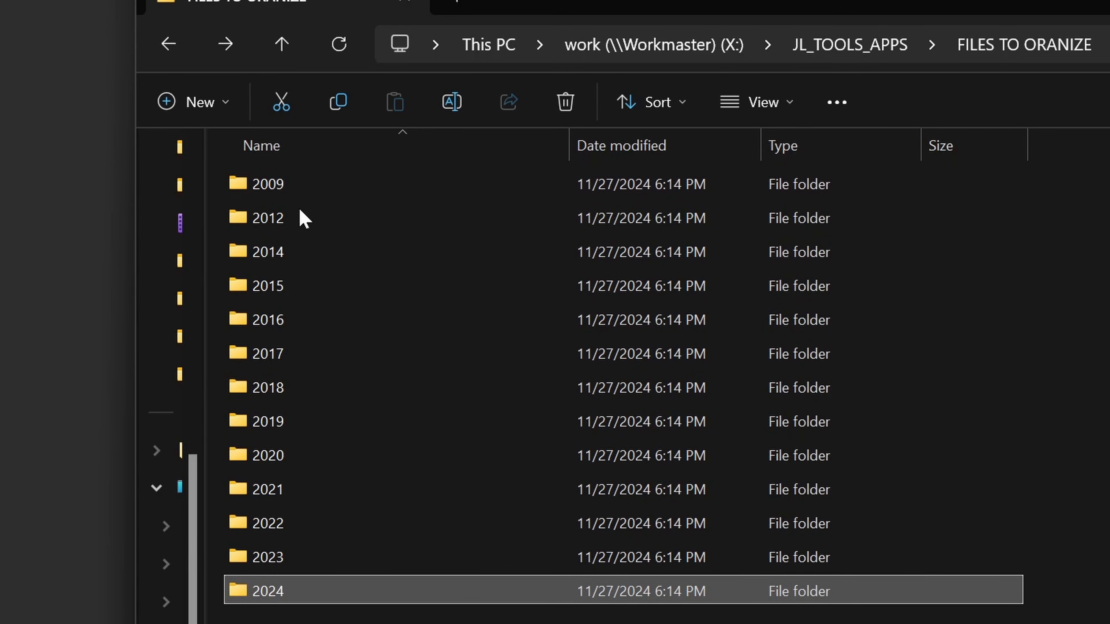
Flatten the date-sorted FILES TO ORANIZE directory, removing the year and month folders
click(863, 49)
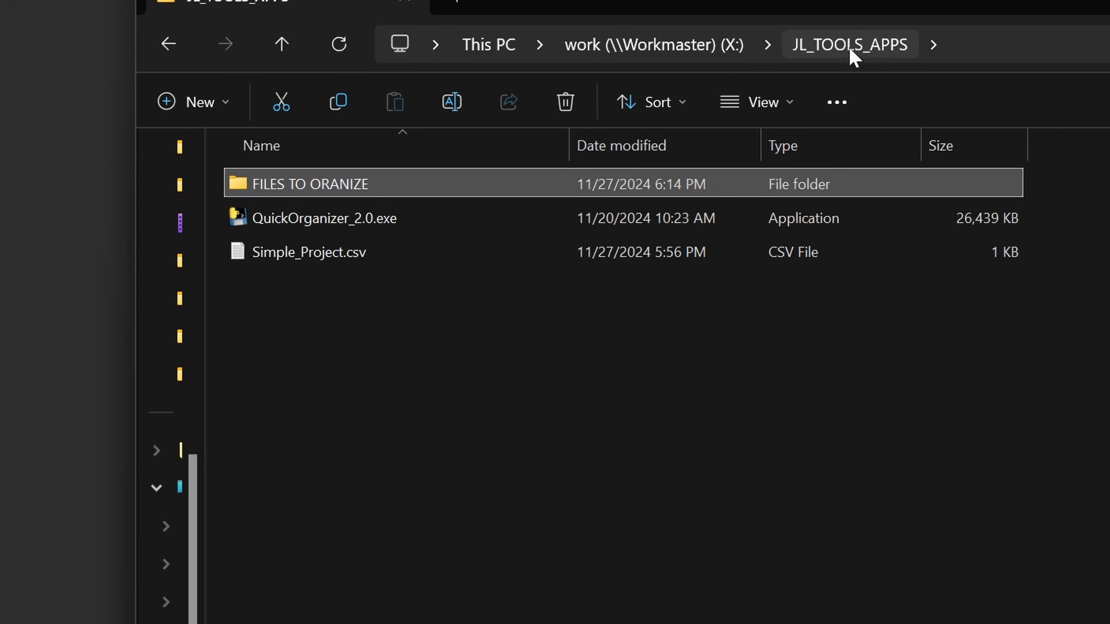
key(Return)
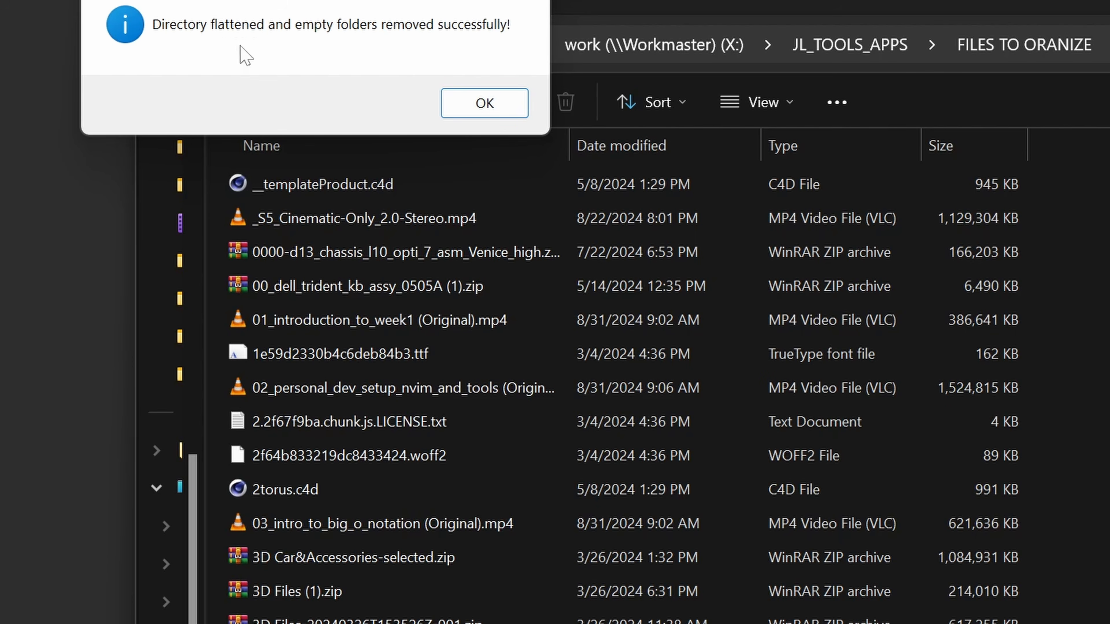
click(476, 112)
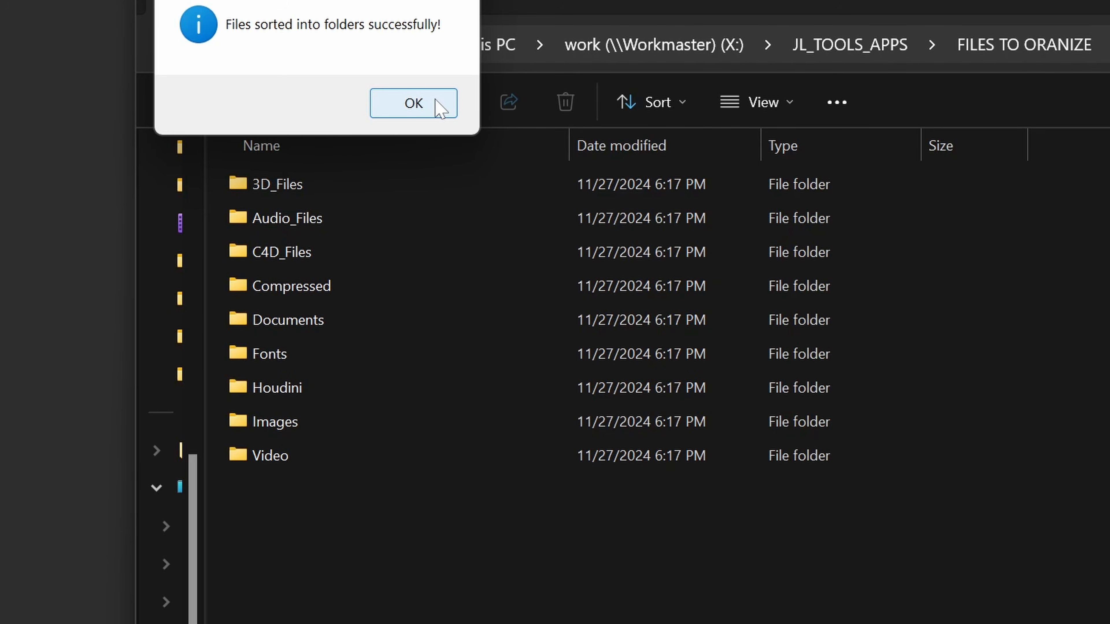
Sort the flattened files into category folders again and check the contents of the 3D_Files and C4D_Files folders
click(435, 100)
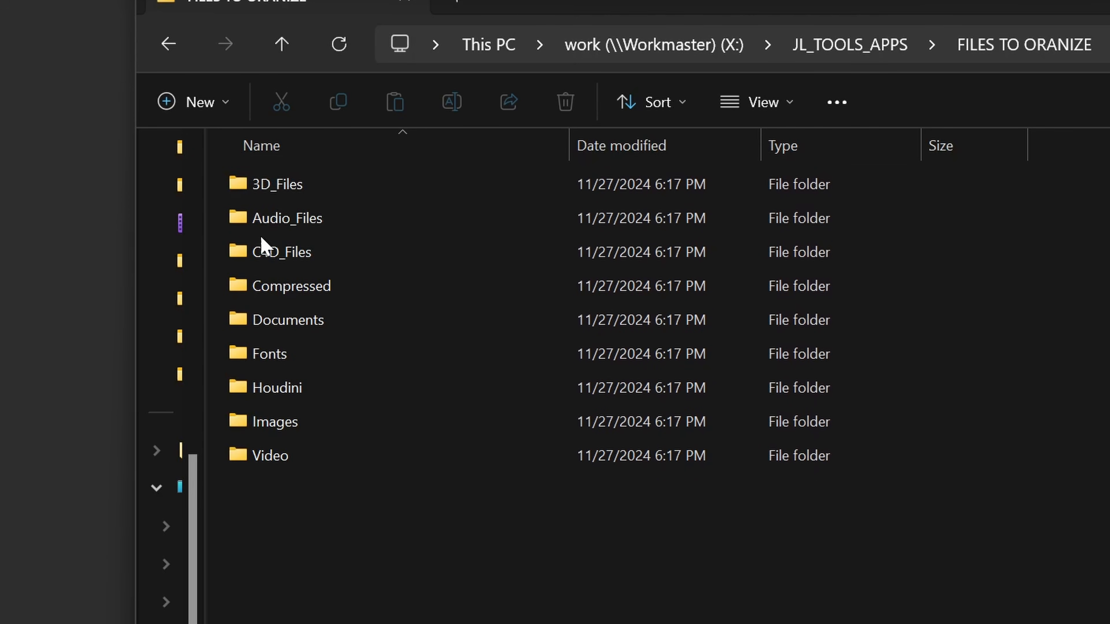
double_click(293, 186)
click(170, 45)
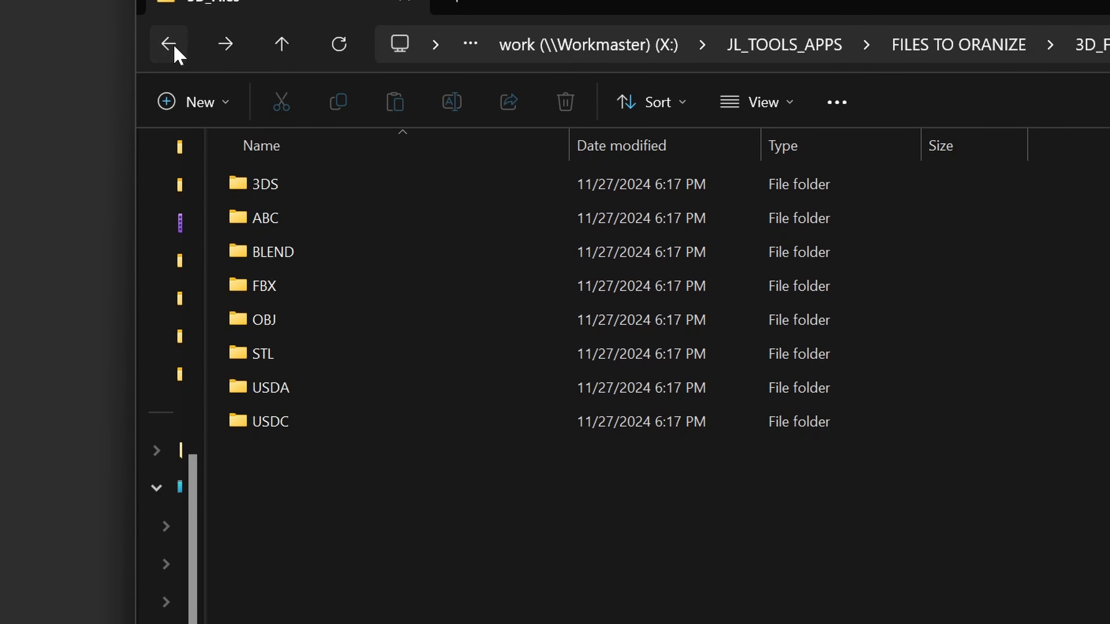
click(298, 223)
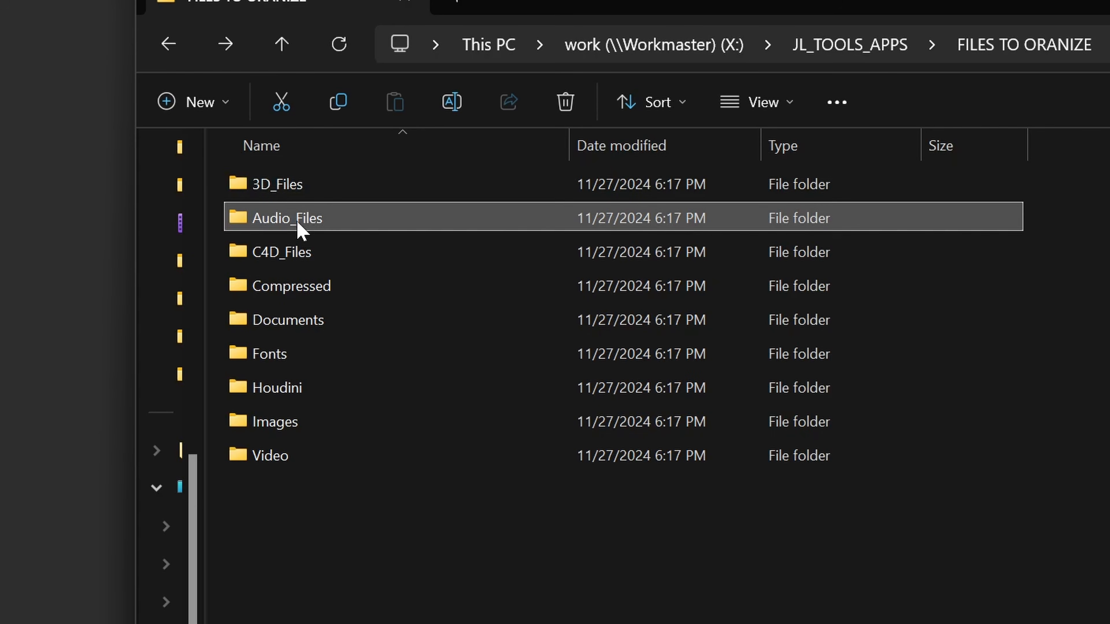
click(297, 255)
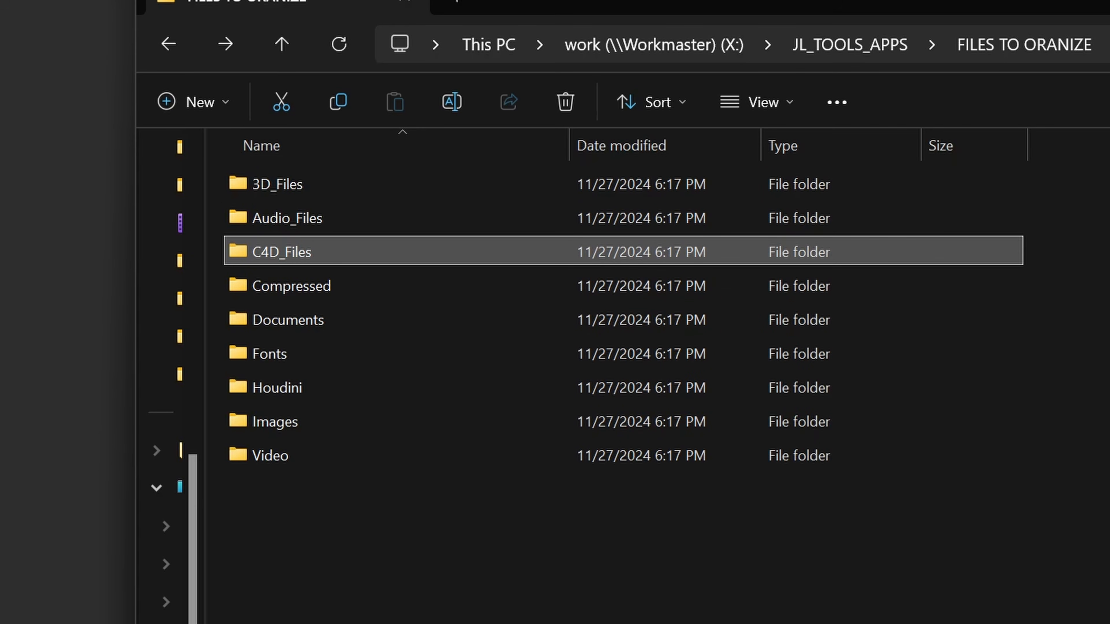
double_click(273, 251)
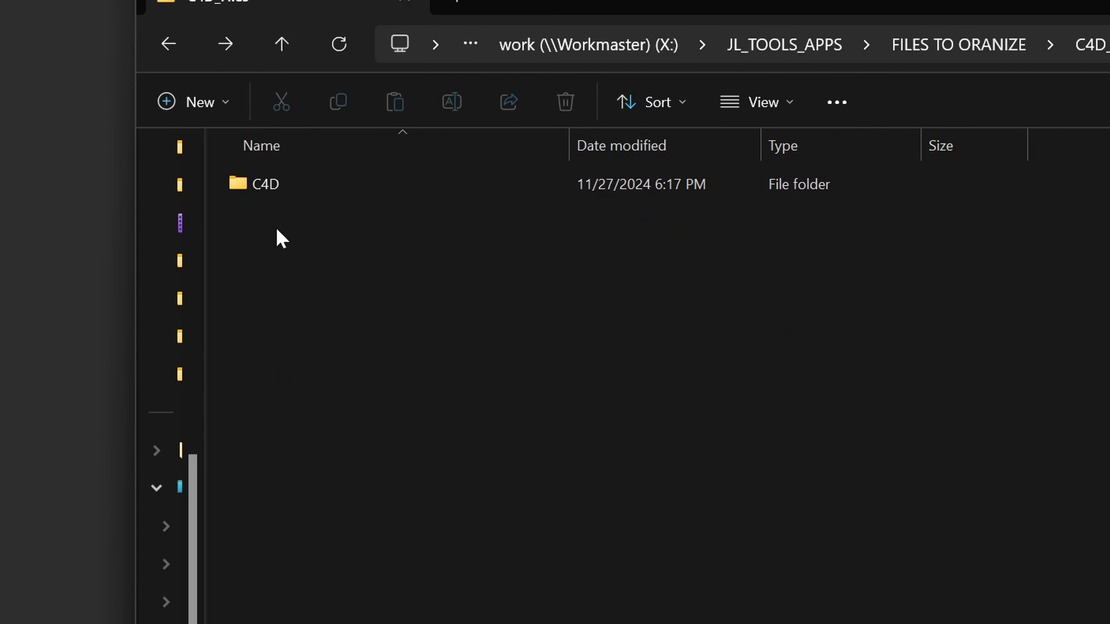
click(165, 52)
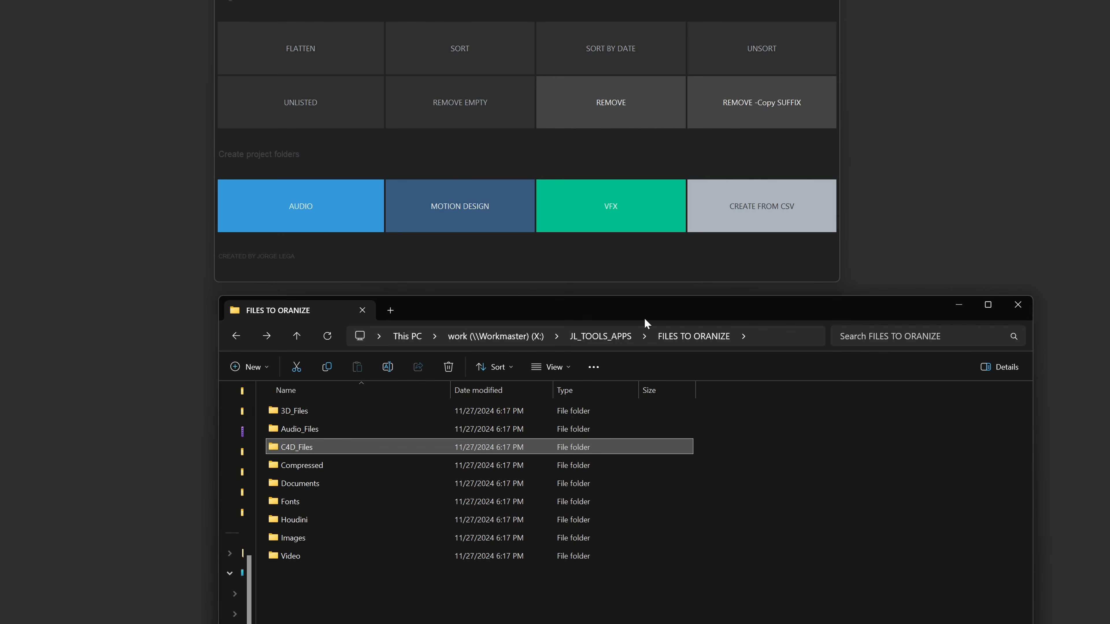
Unsort the categorized files into folders by file extension and check the contents of the PNG folder
click(602, 566)
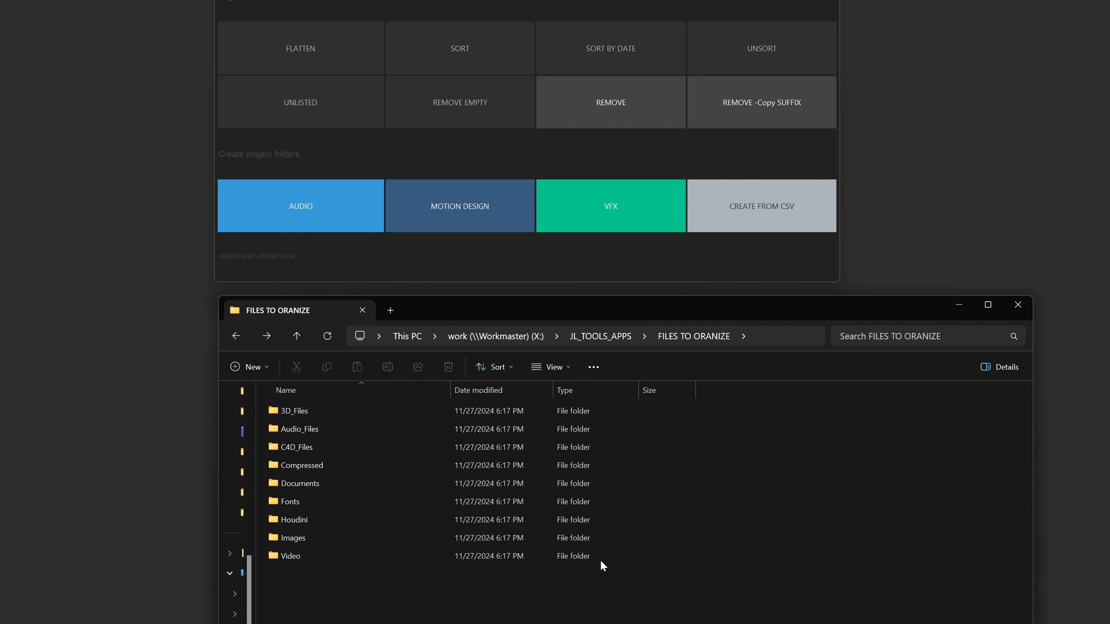
click(774, 55)
click(356, 366)
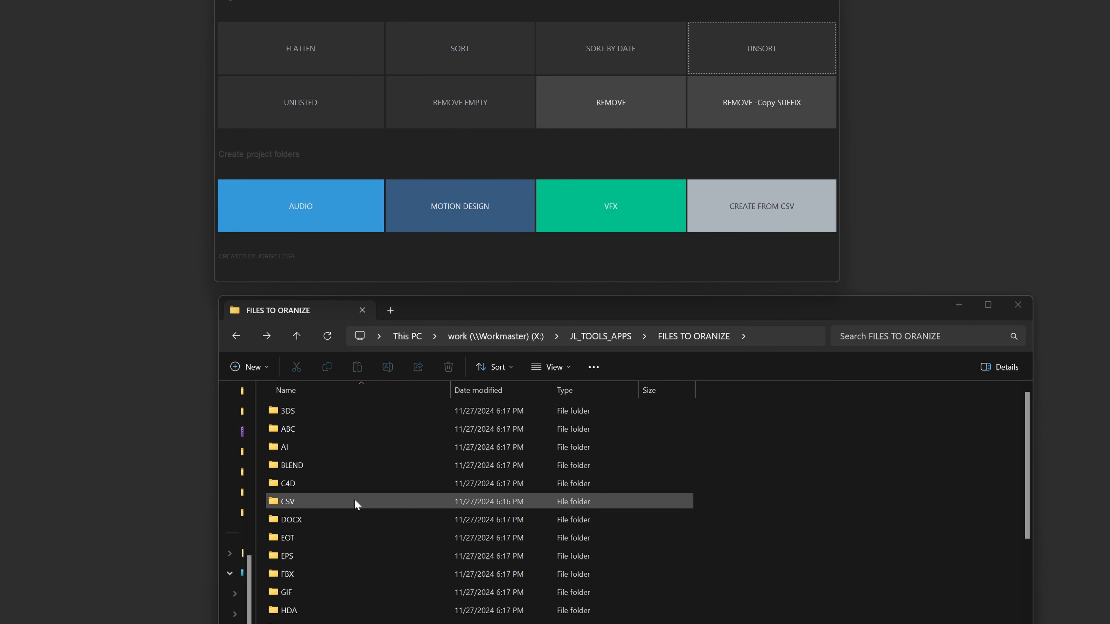
scroll(317, 621, down, 5)
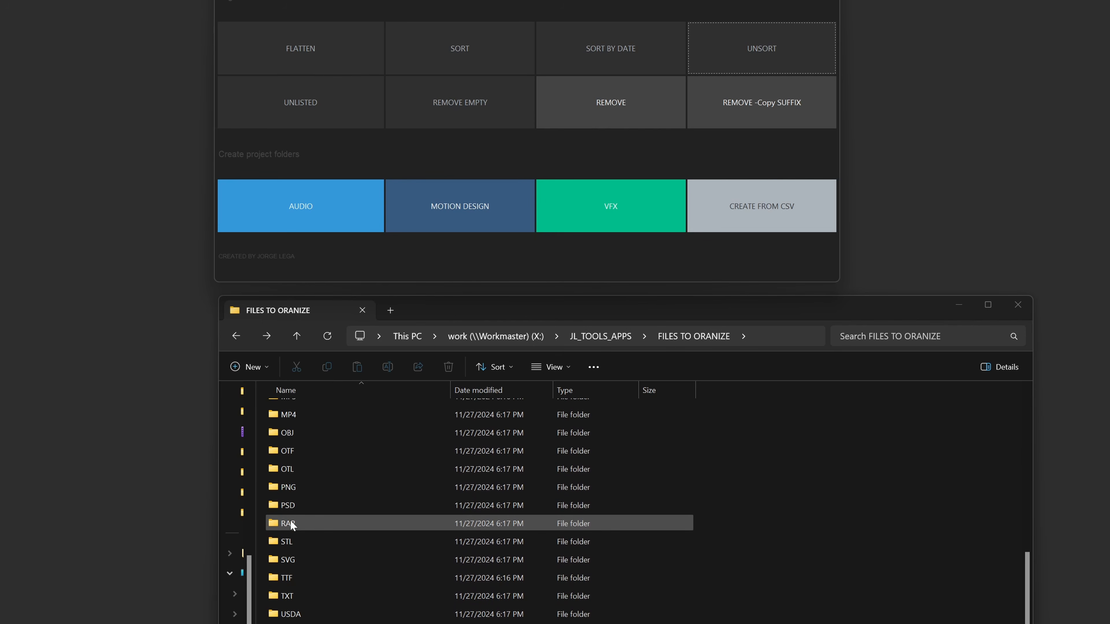
double_click(295, 489)
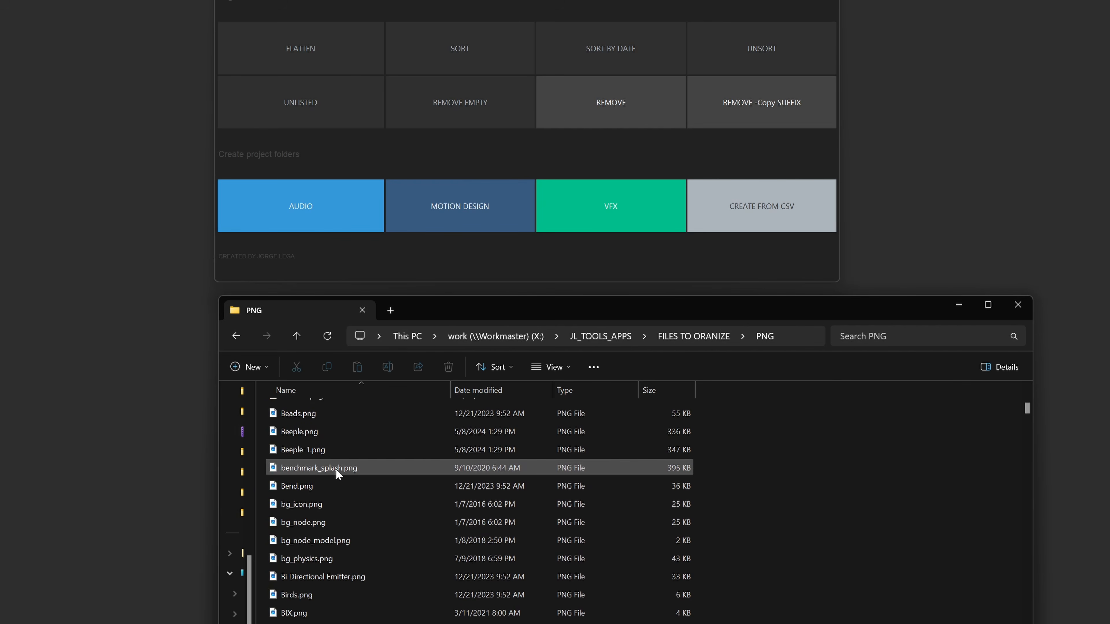
click(234, 337)
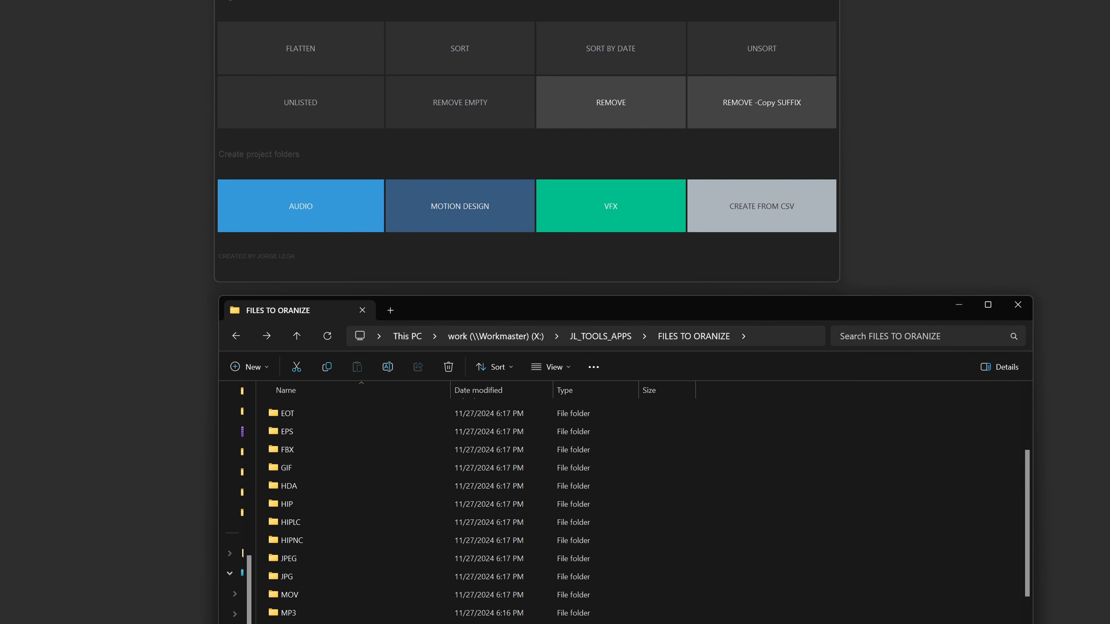
Sort the extension folders of FILES TO ORANIZE back into category folders
click(453, 54)
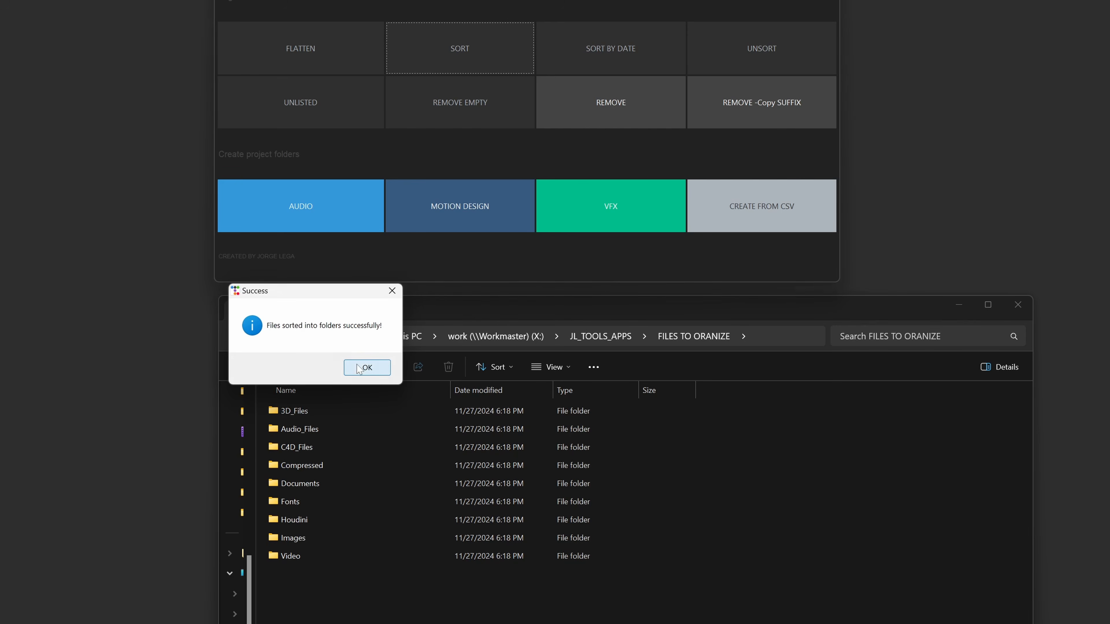
click(359, 368)
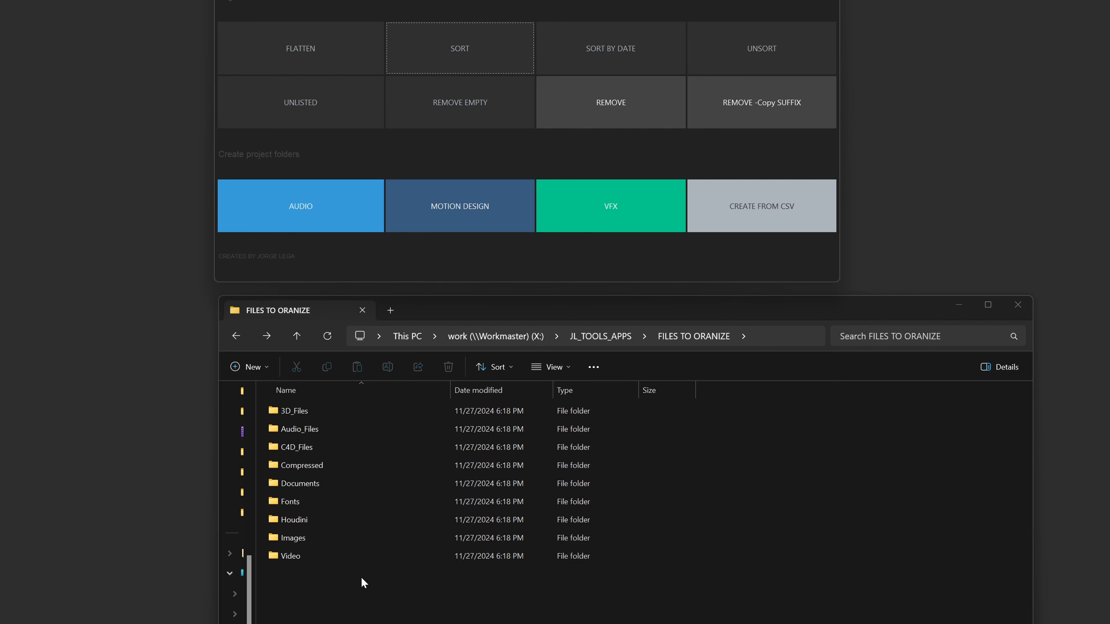
click(398, 612)
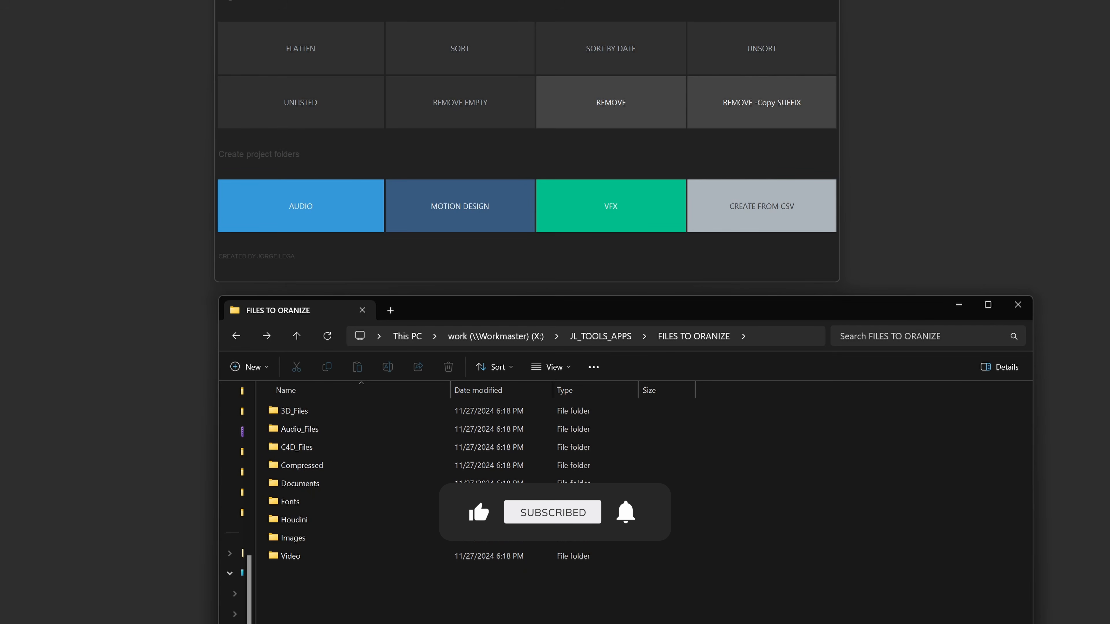
Copy the C4D folder from C4D_Files and paste it directly into FILES TO ORANIZE
double_click(293, 450)
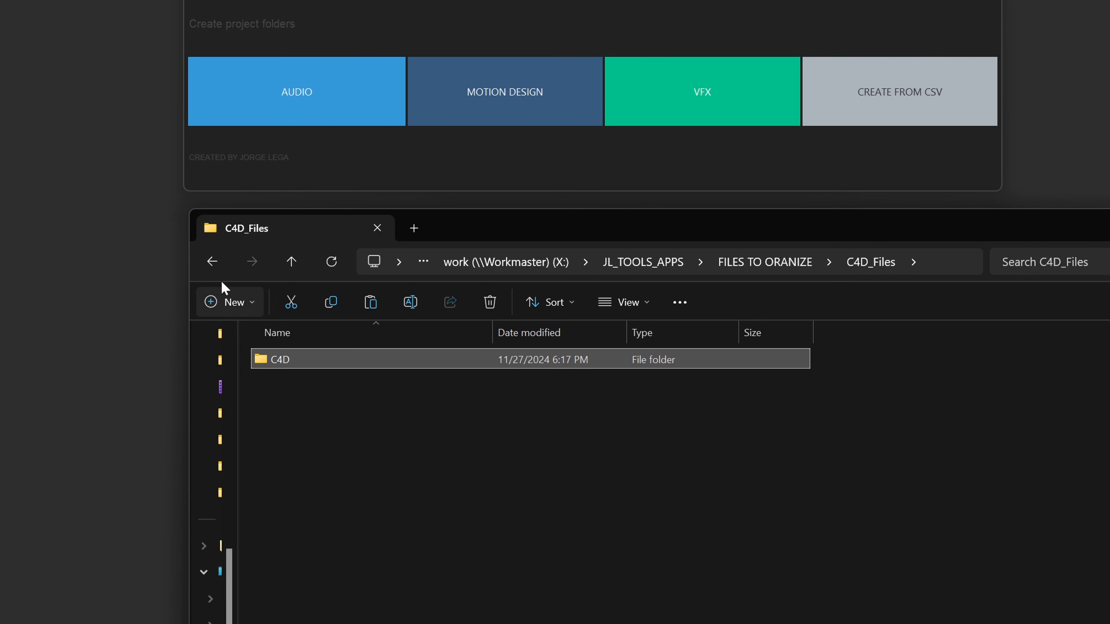
click(235, 336)
click(351, 619)
key(ctrl+v)
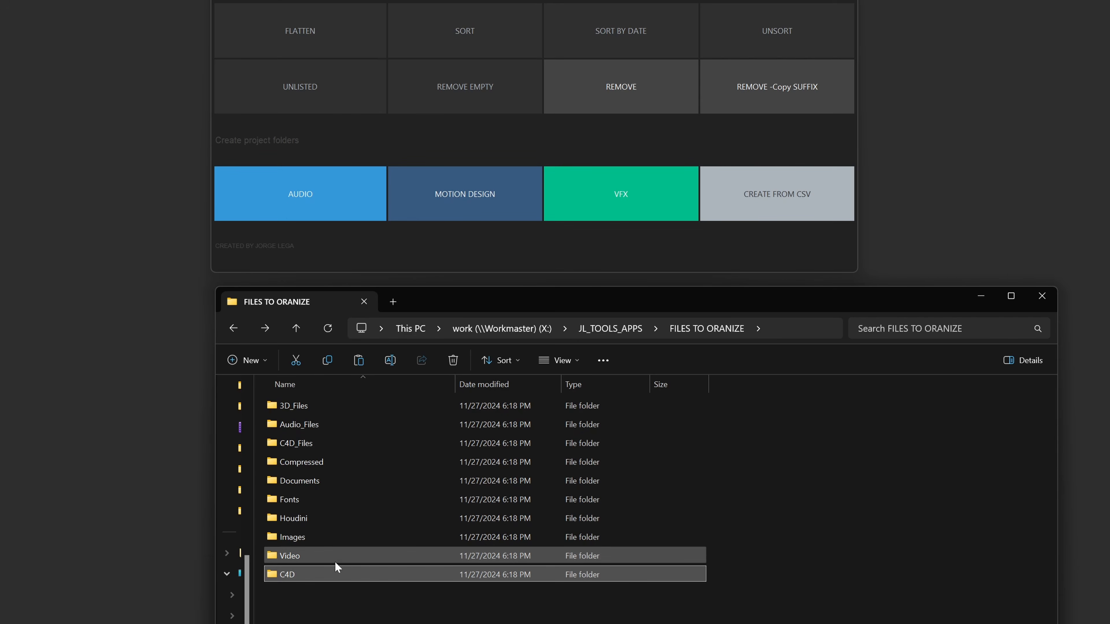
Collect the uncategorized folder into an Unlisted folder and check what that folder contains
click(322, 91)
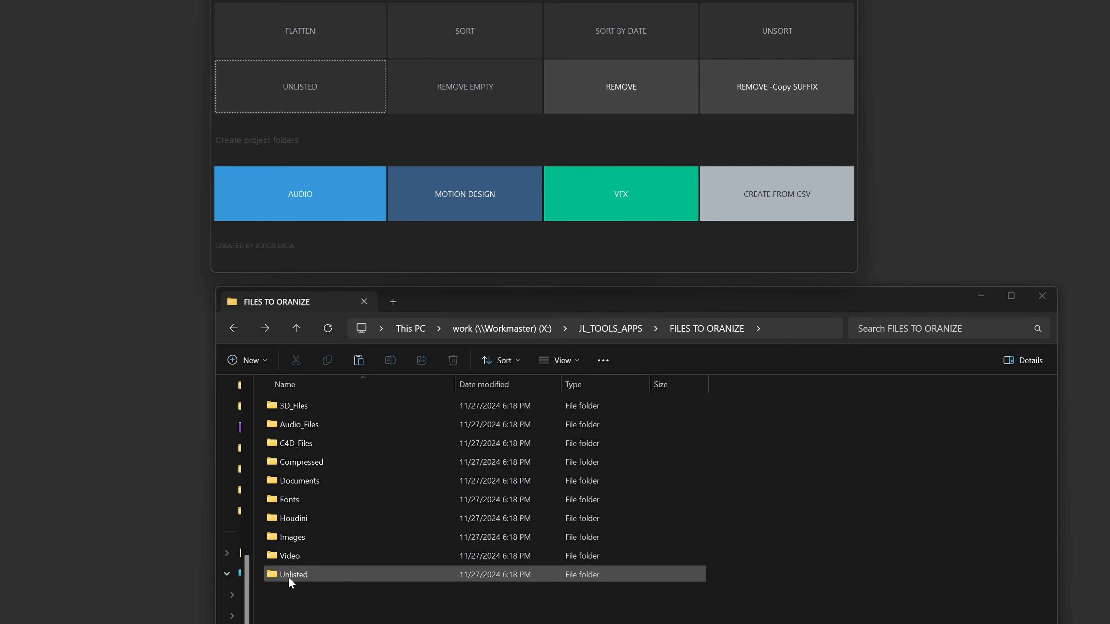
double_click(289, 575)
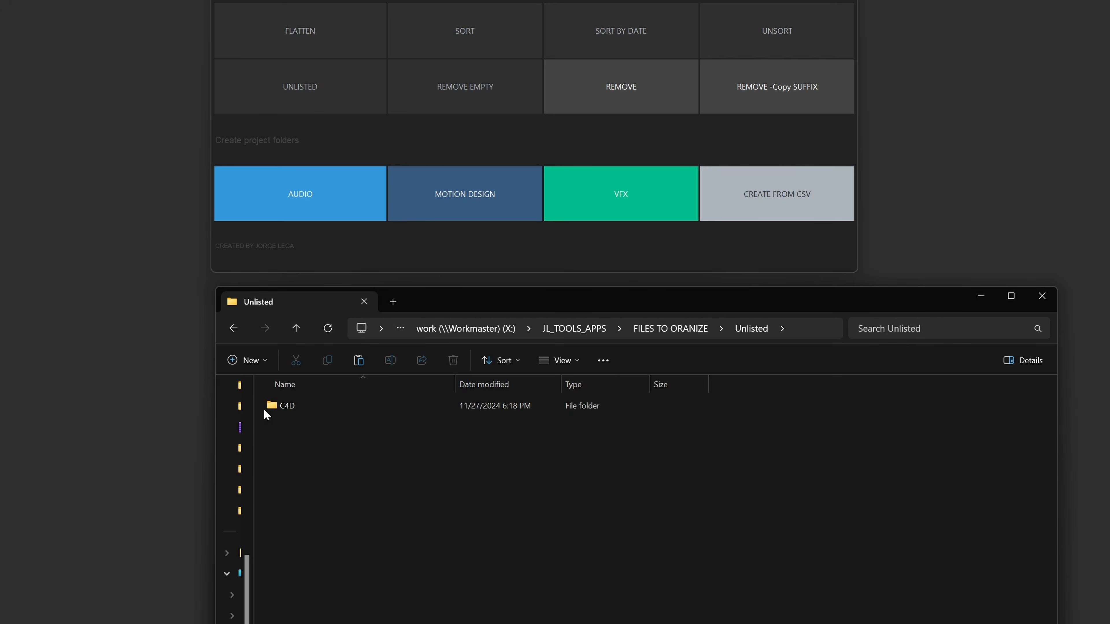
click(233, 328)
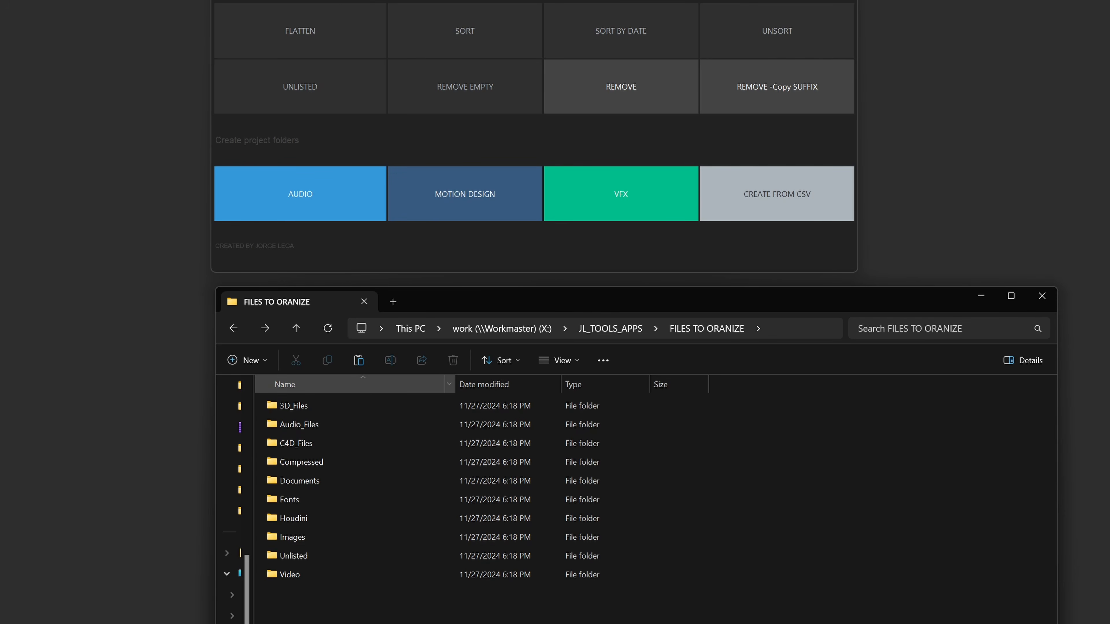
Create an empty folder named DELETE ME in FILES TO ORANIZE
right_click(312, 616)
mouse_move(356, 525)
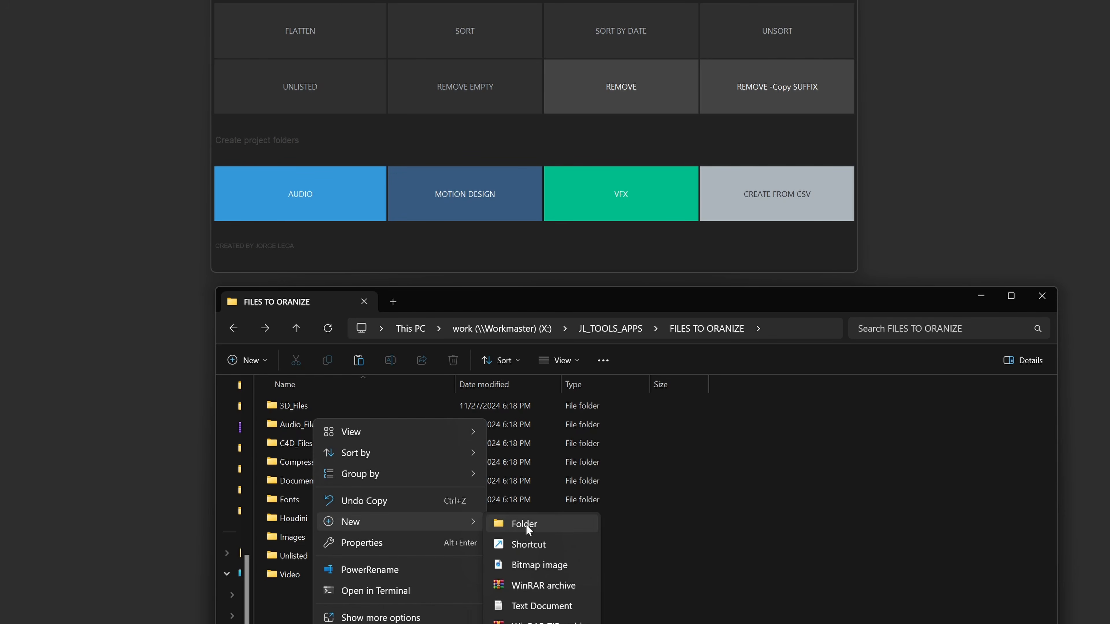
click(526, 524)
text(DE)
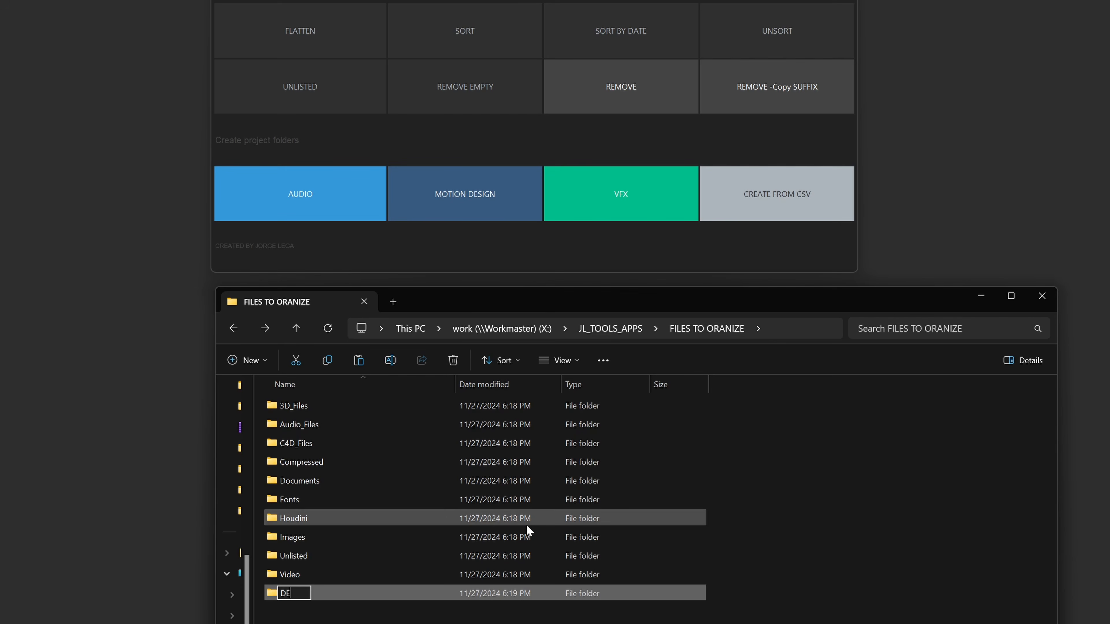
text(LETE ME)
key(Return)
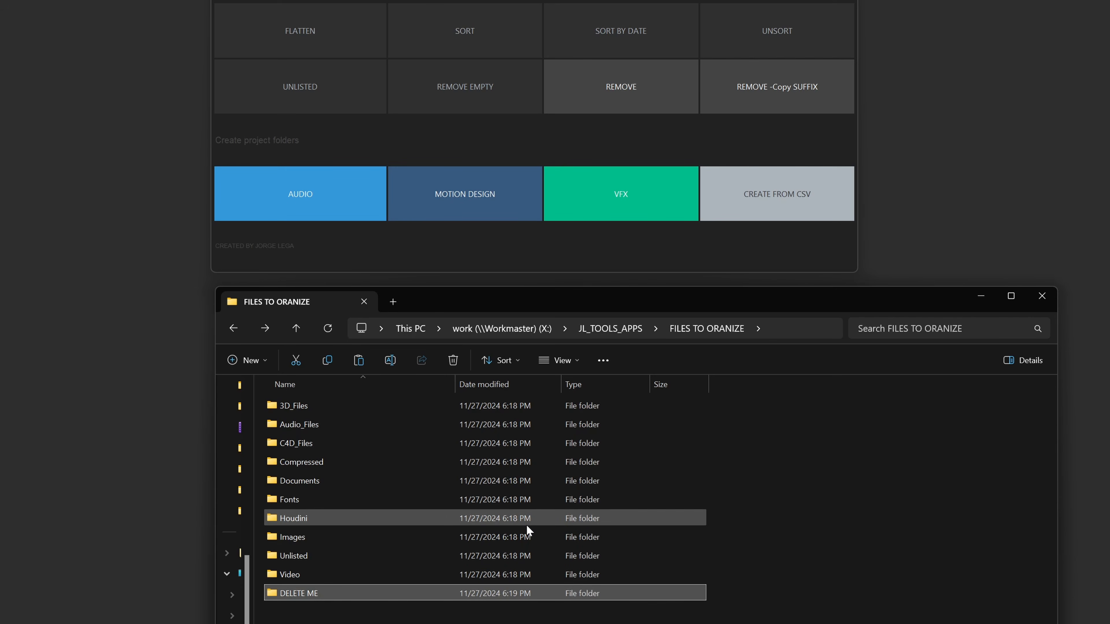
Remove the empty folders from the FILES TO ORANIZE directory
click(478, 87)
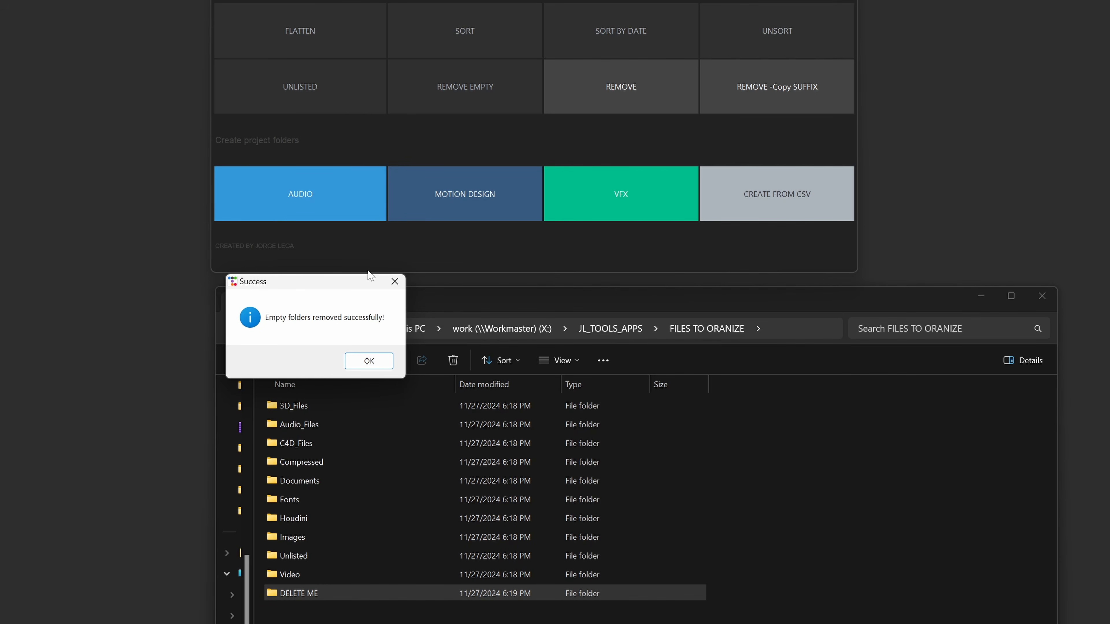
click(369, 361)
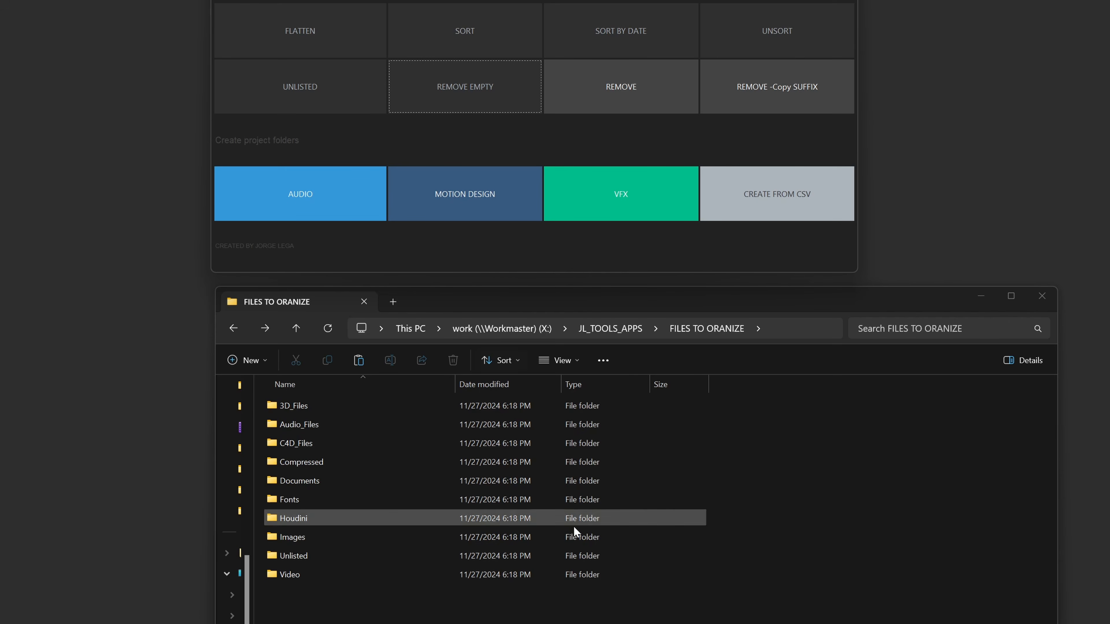
drag(321, 597, 279, 407)
Create a folder named PROJECT in FILES TO ORANIZE and open it
right_click(304, 613)
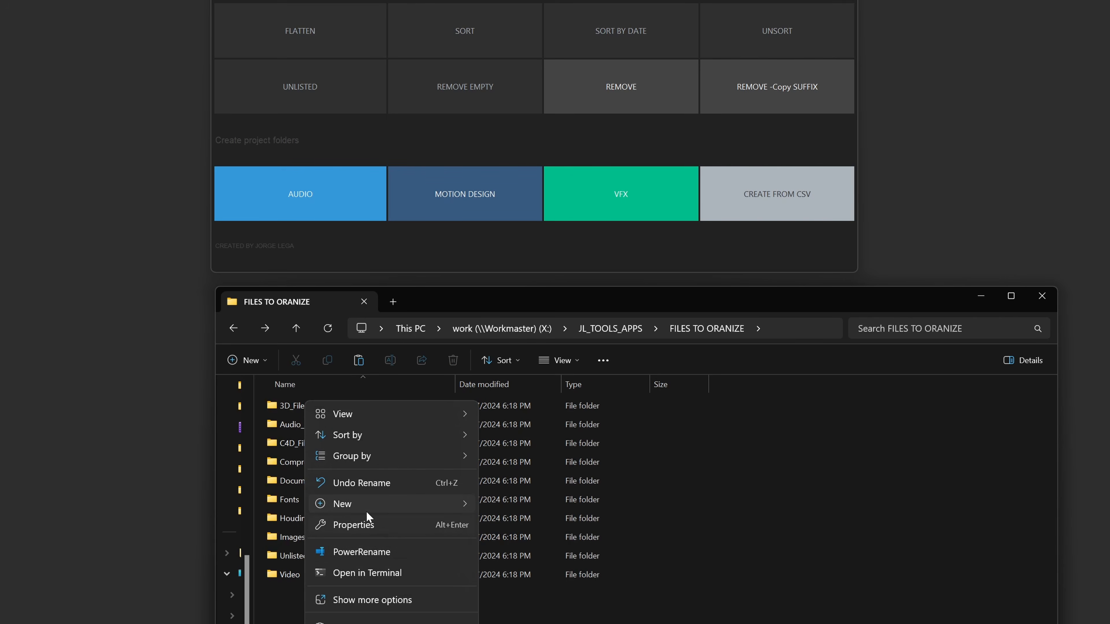
mouse_move(372, 504)
click(506, 498)
text(PROJECT)
key(Return)
key(Return)
Switch to Quick Organizer and set the PROJECT folder as its working directory
click(820, 332)
click(729, 12)
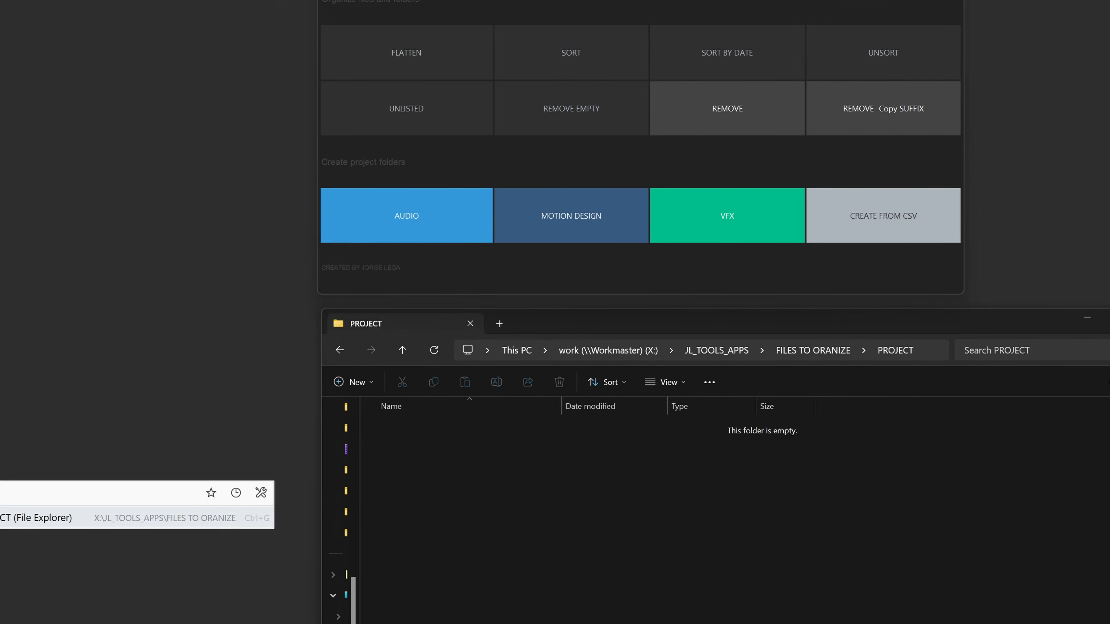
key(ctrl+g)
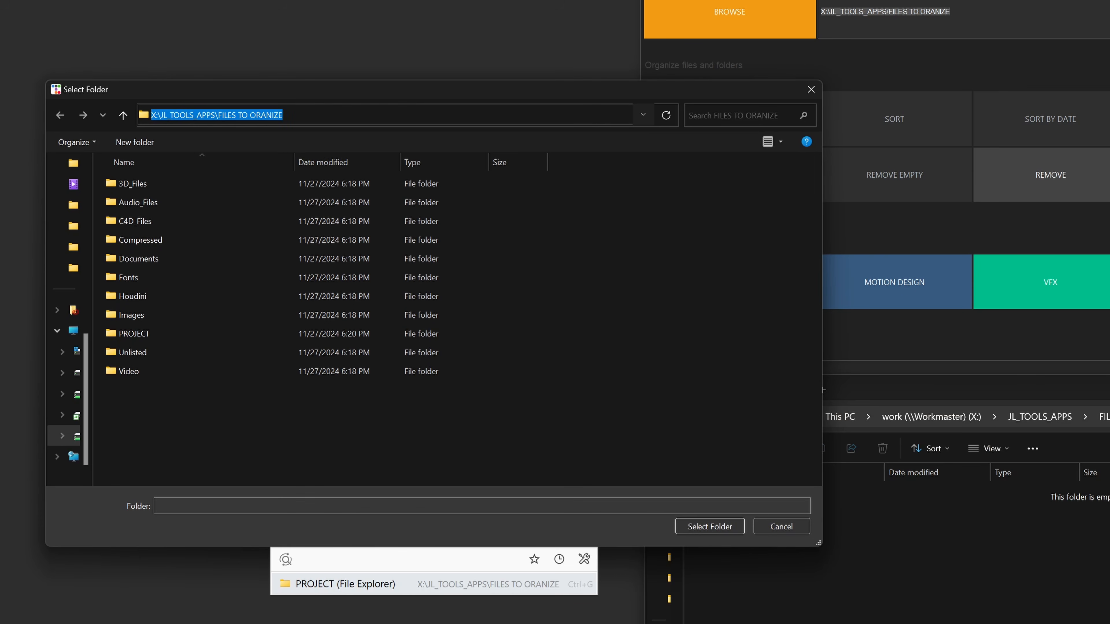
click(711, 527)
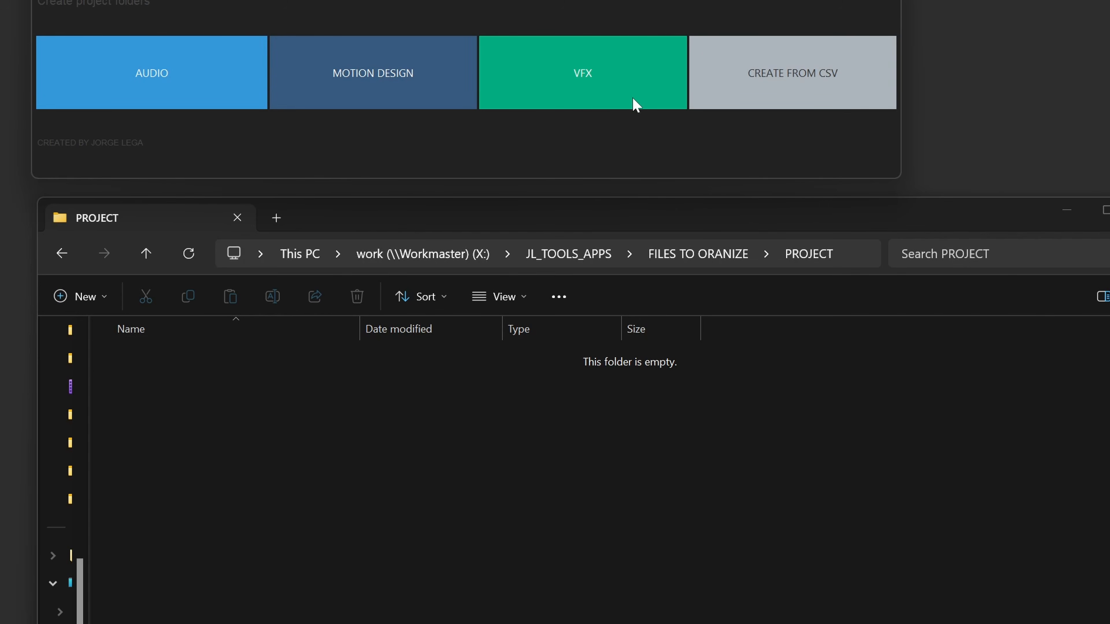
Generate the Audio project folder structure in PROJECT and delete all of its folders again
click(173, 76)
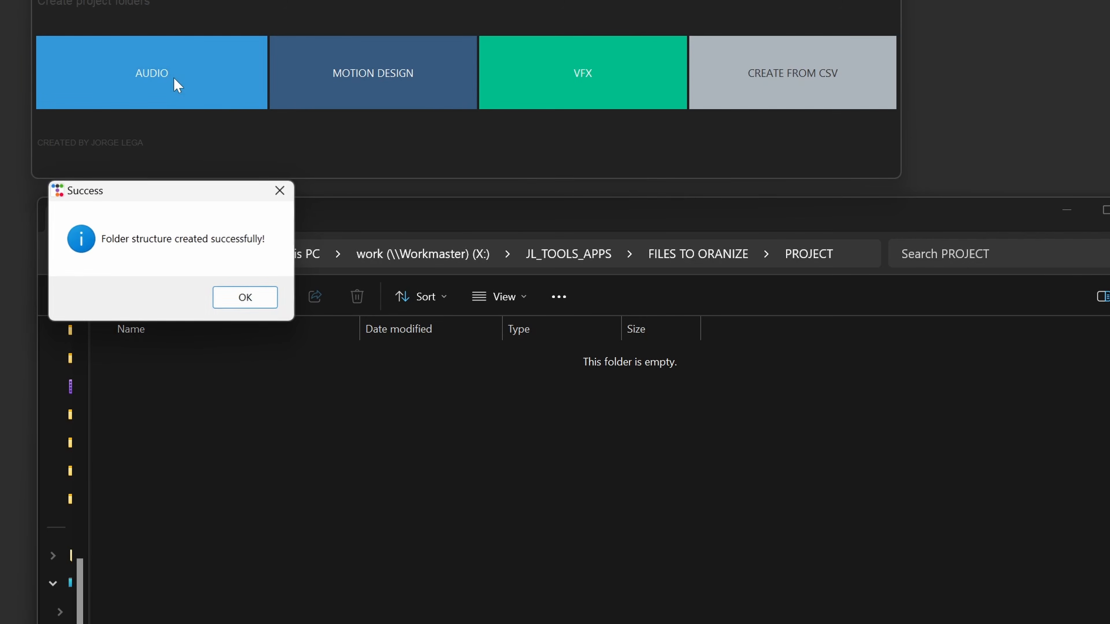
click(220, 292)
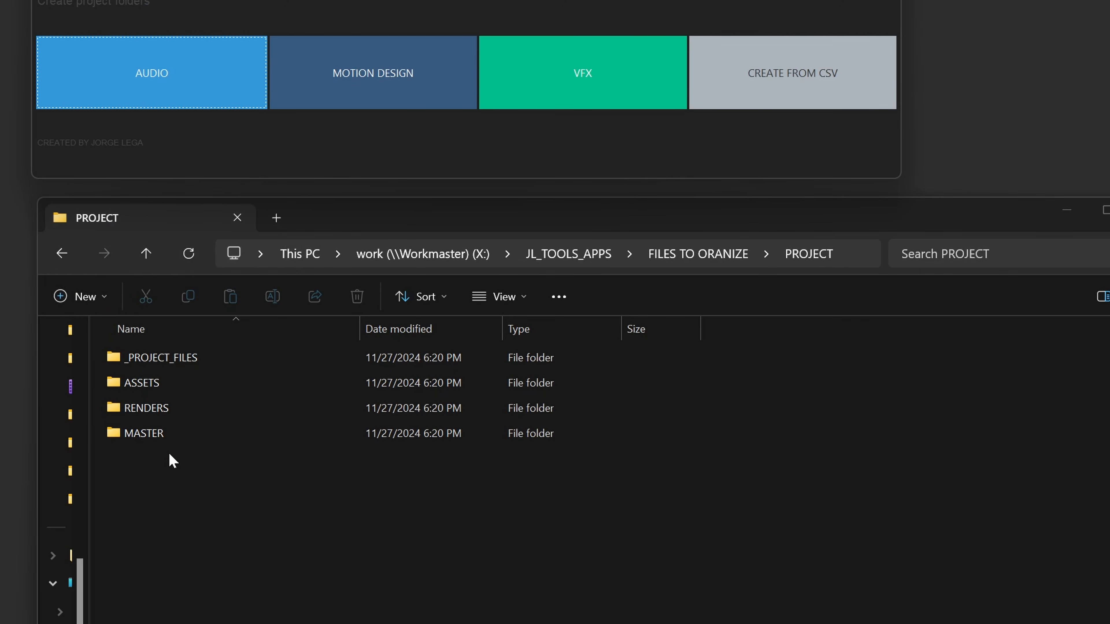
drag(243, 534, 142, 358)
key(Delete)
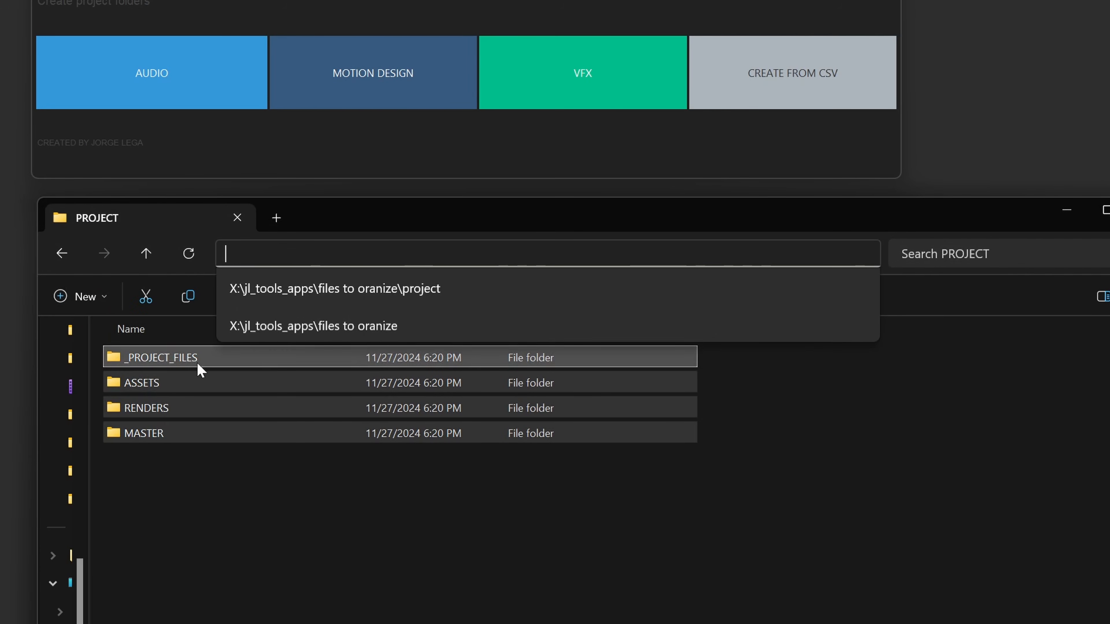
key(Escape)
drag(164, 491, 138, 353)
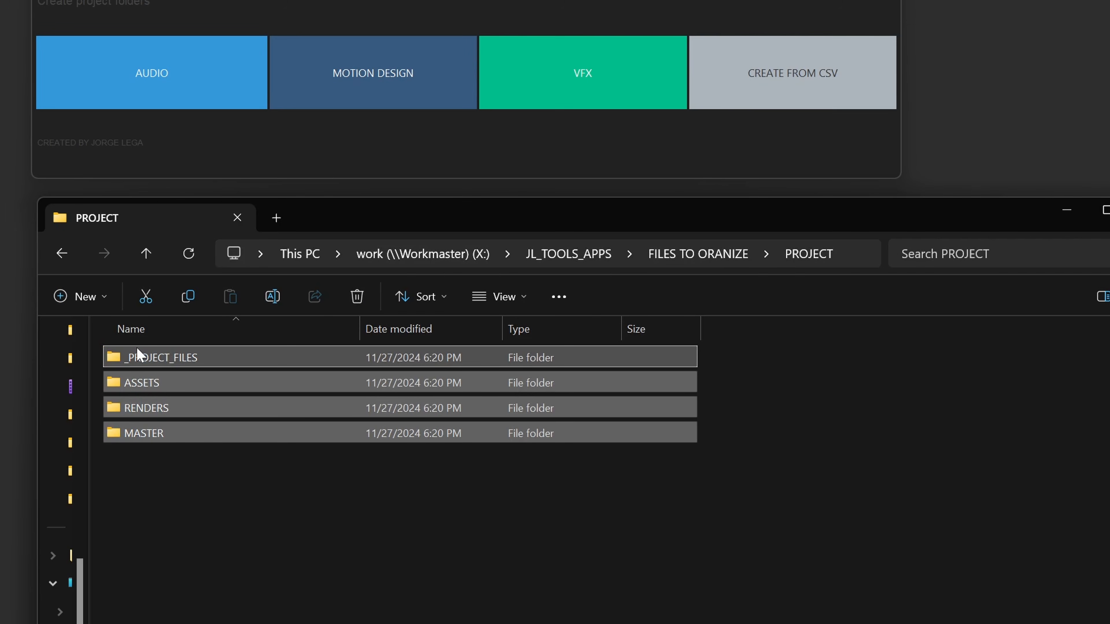
key(Delete)
key(Return)
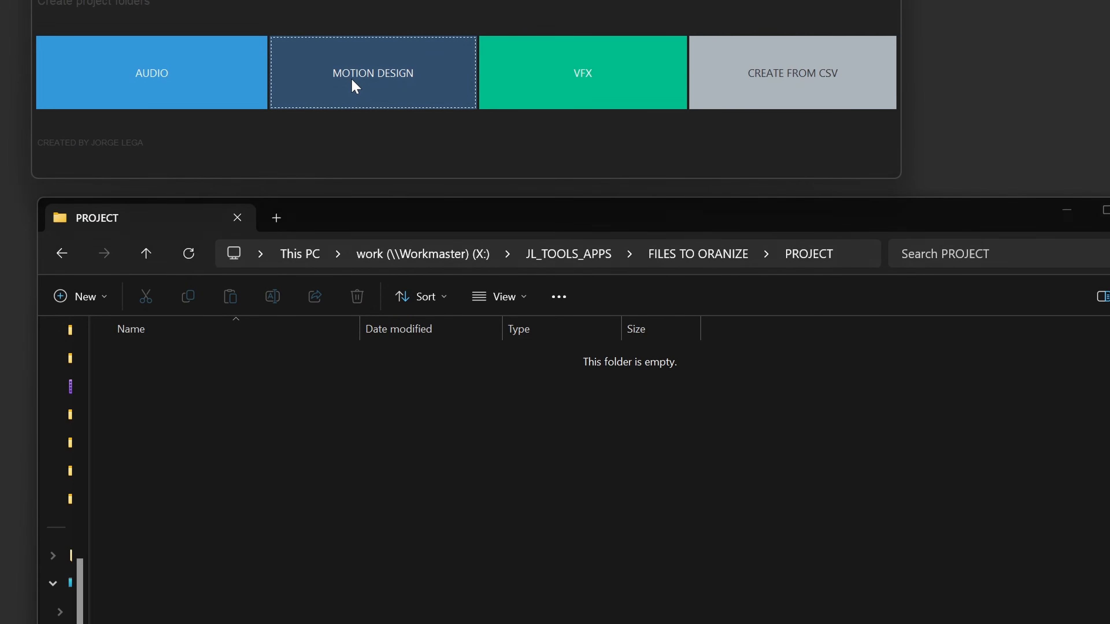
Generate the Motion Design folder structure in PROJECT and check inside the _PROJECT_FILES and x_DELIVERY folders
click(351, 78)
click(227, 297)
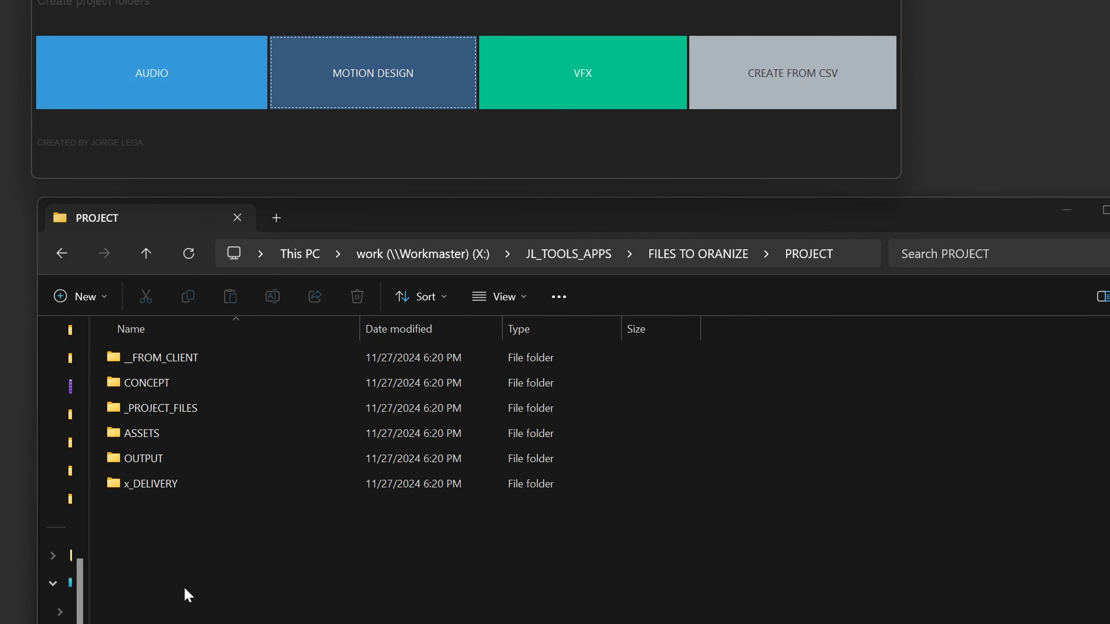
double_click(160, 411)
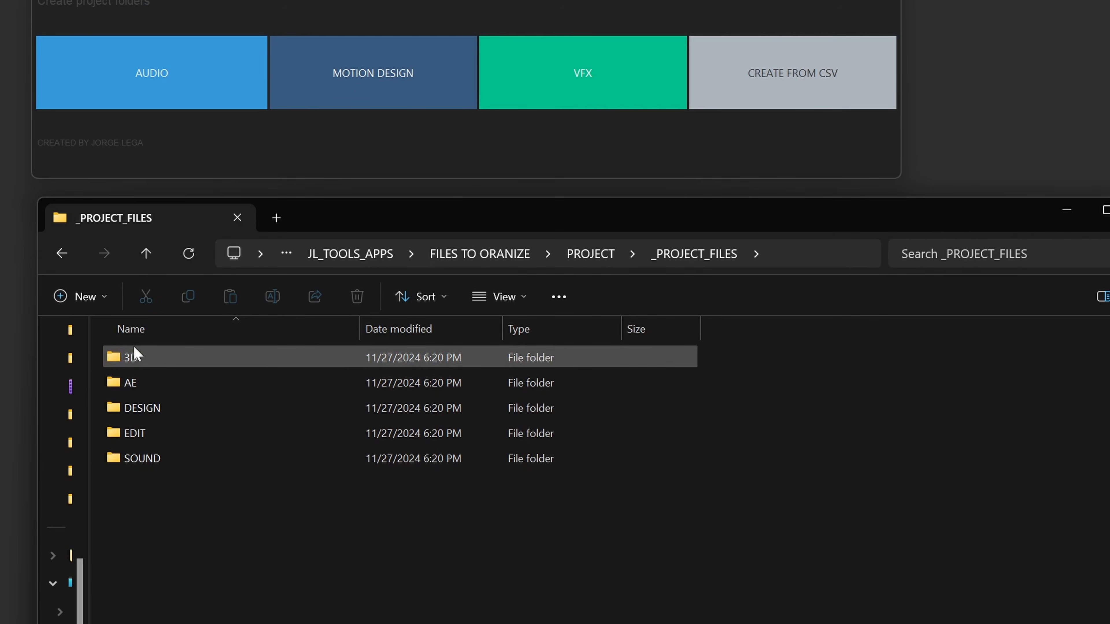
click(62, 253)
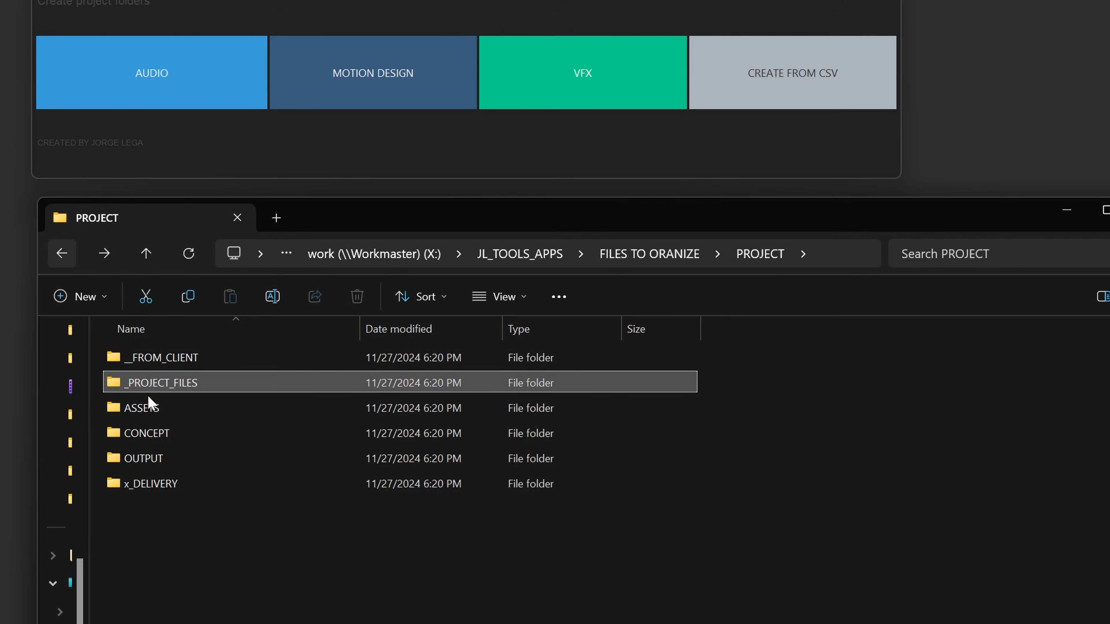
double_click(144, 485)
click(62, 253)
Permanently delete all the Motion Design folders from PROJECT
shift+click(151, 359)
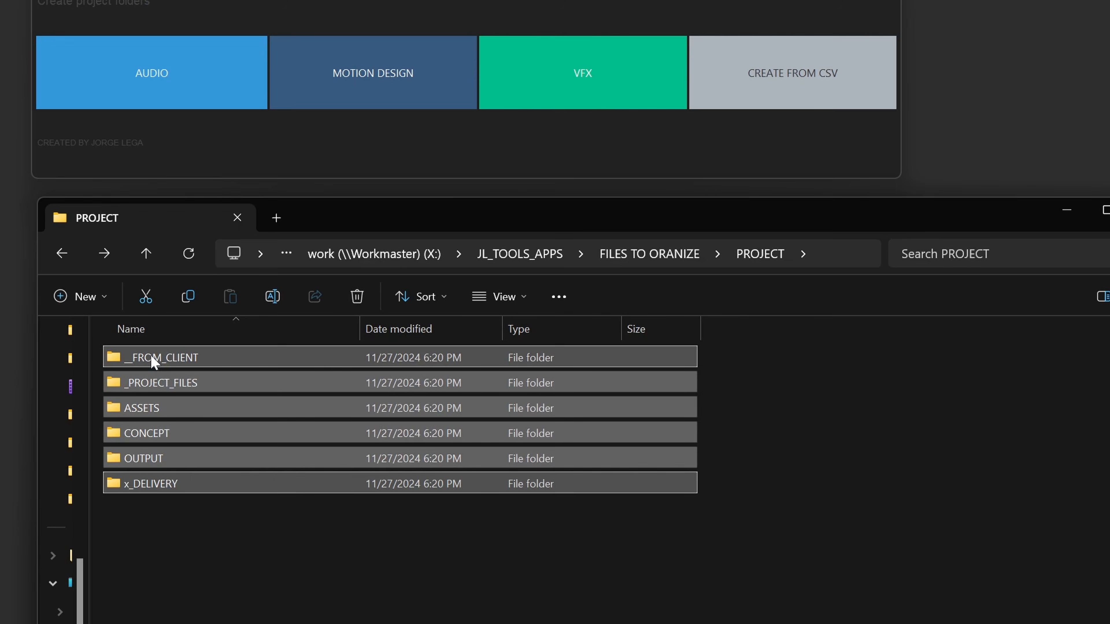
key(shift+Delete)
click(236, 253)
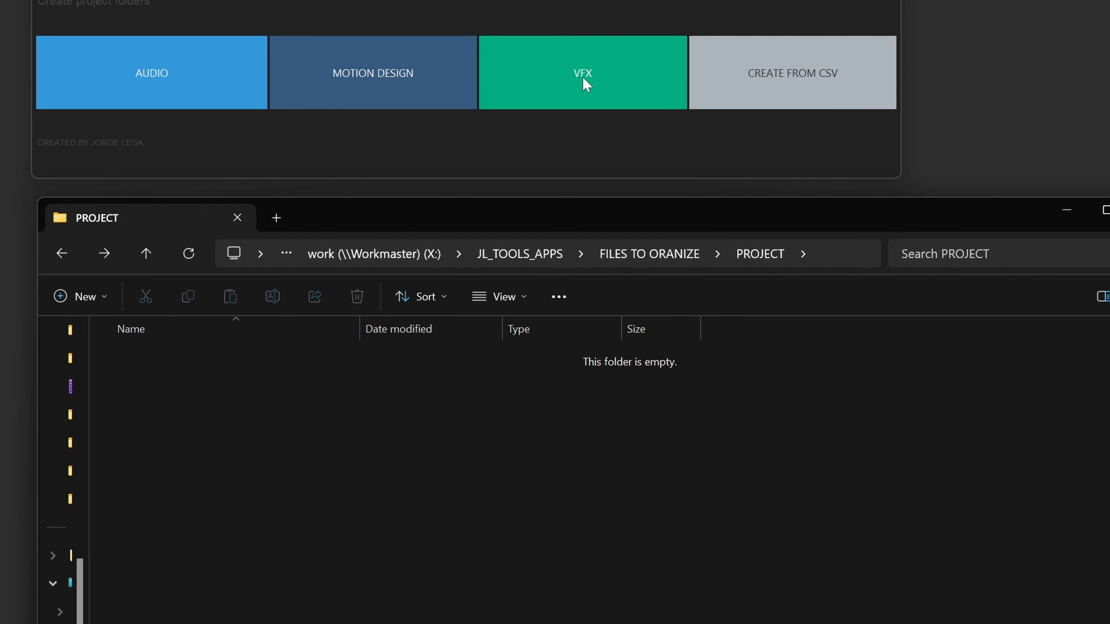
Generate the VFX project folder structure in PROJECT and permanently delete all of its folders
click(568, 83)
click(235, 297)
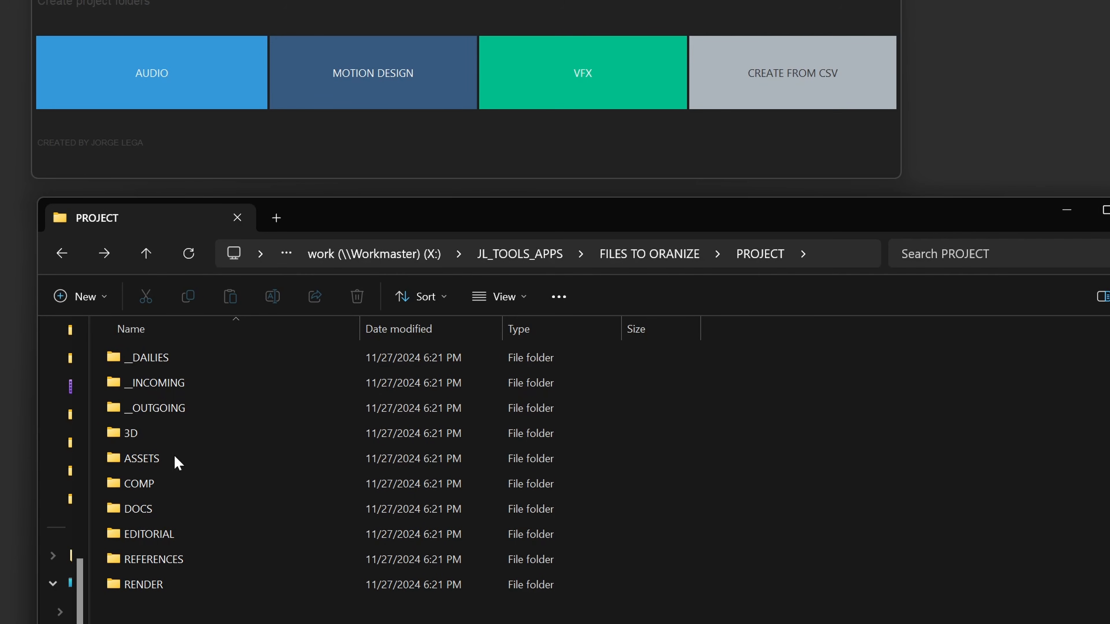
key(ctrl+a)
key(shift+Delete)
click(231, 250)
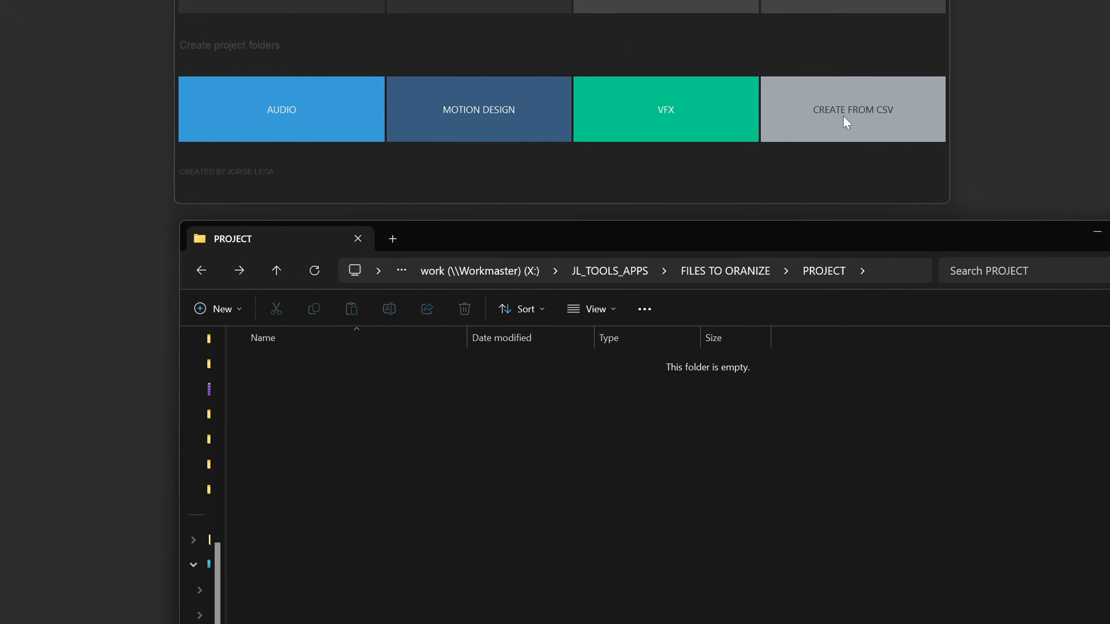
Start creating project folders from a CSV, then move and narrow the file-selection dialog so it clears the other windows
click(781, 89)
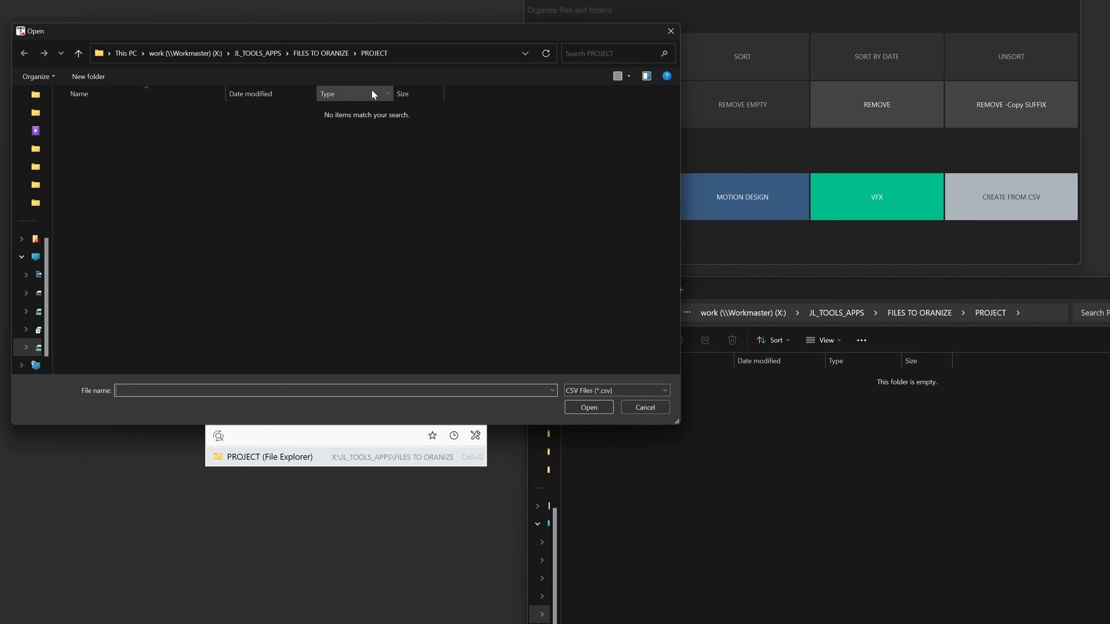
drag(424, 38, 368, 0)
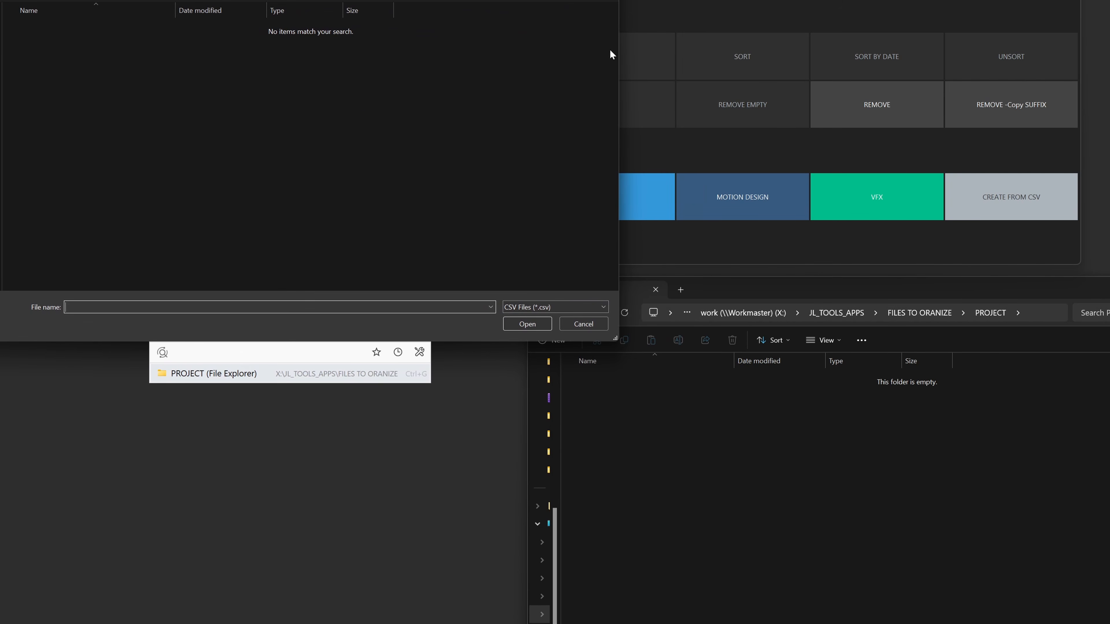
drag(619, 45, 494, 47)
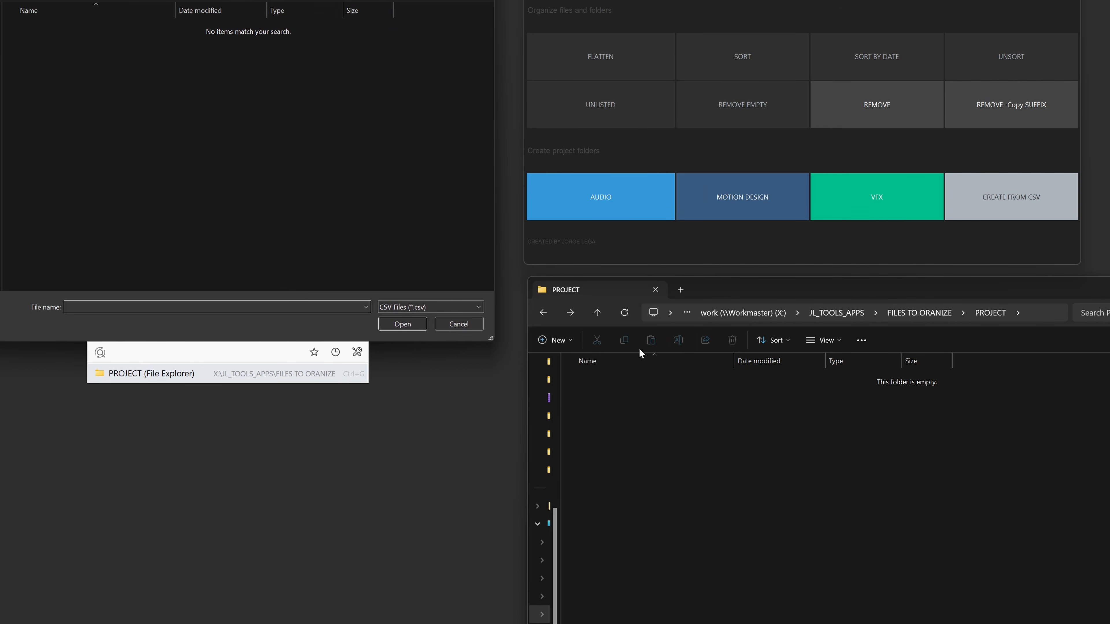
Copy Simple_Project.csv from the JL_TOOLS_APPS folder into the PROJECT folder inside FILES TO ORANIZE
click(921, 312)
key(alt+Up)
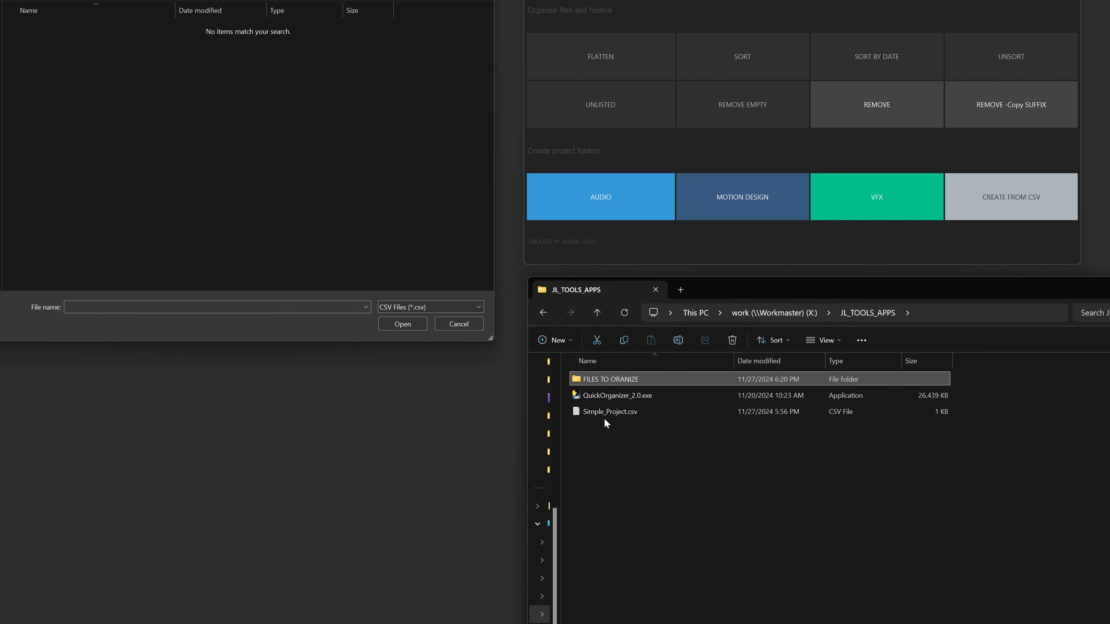
click(605, 415)
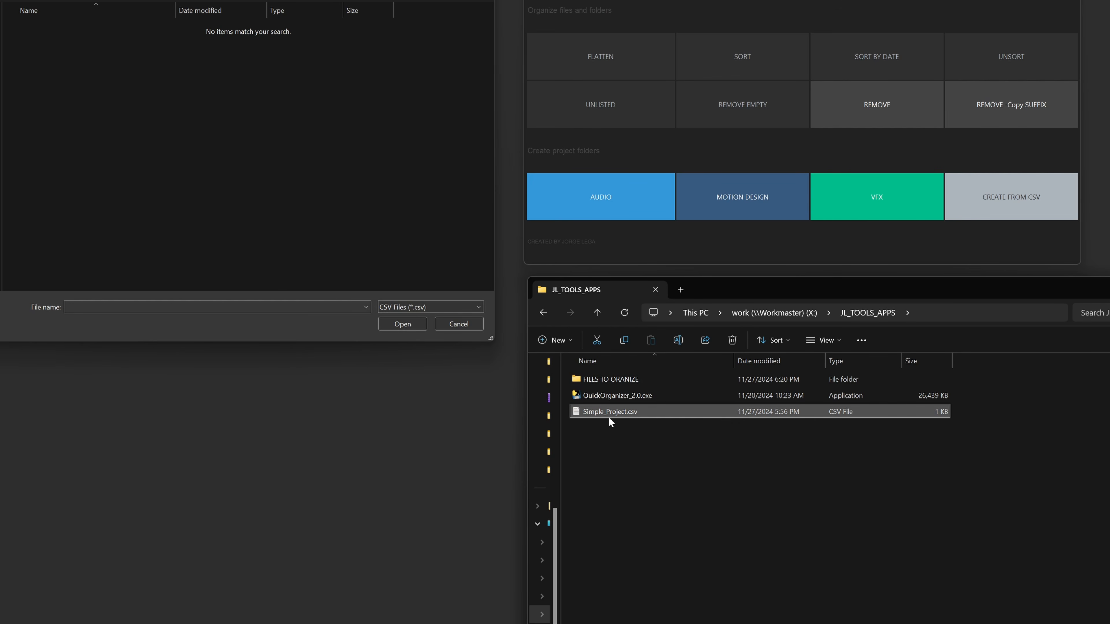
key(ctrl+c)
click(603, 381)
double_click(604, 381)
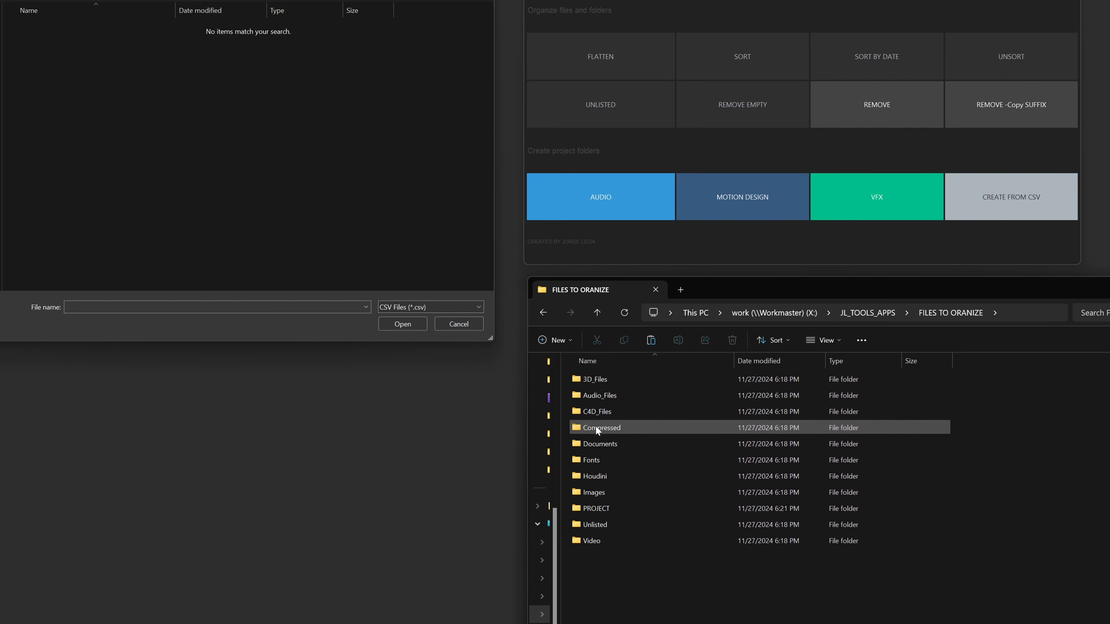
double_click(591, 509)
key(ctrl+v)
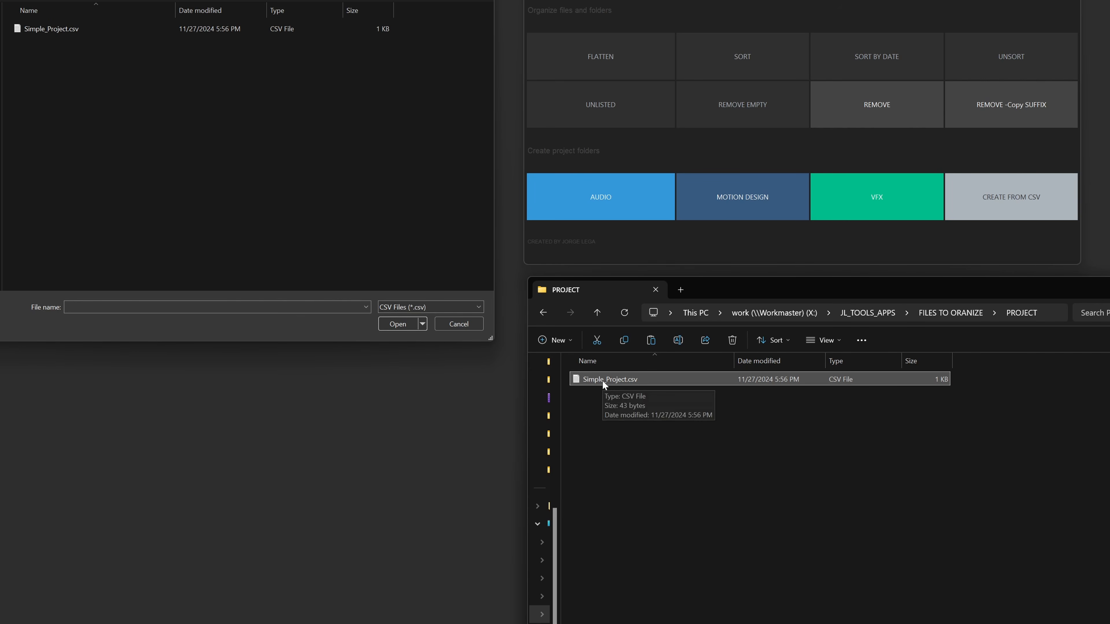
Open Simple_Project.csv from PROJECT in Notepad and examine its level numbers and root folder names
double_click(602, 380)
drag(468, 254, 407, 240)
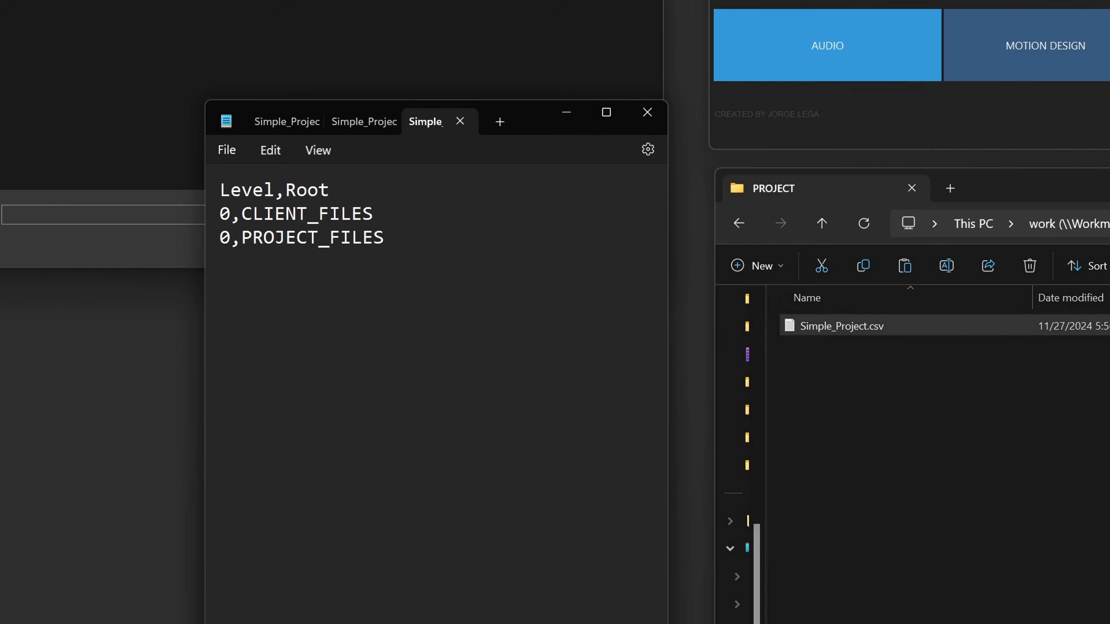
click(385, 237)
drag(241, 213, 404, 218)
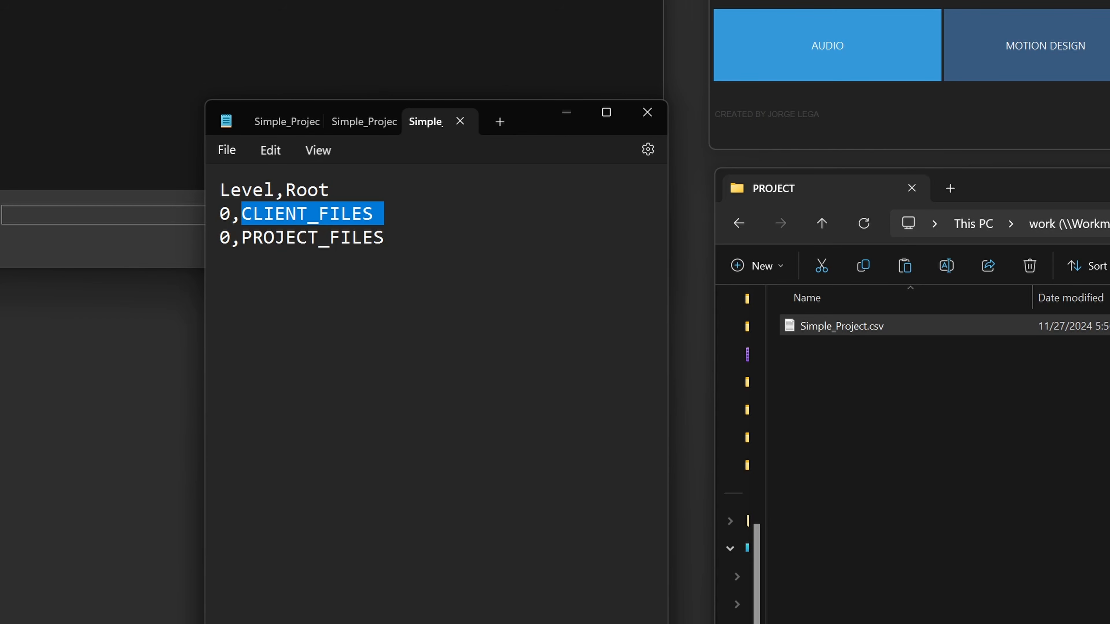
double_click(225, 222)
Add an indented line starting with "1," below the PROJECT_FILES entry for a subfolder
click(384, 238)
key(Return)
key(Tab)
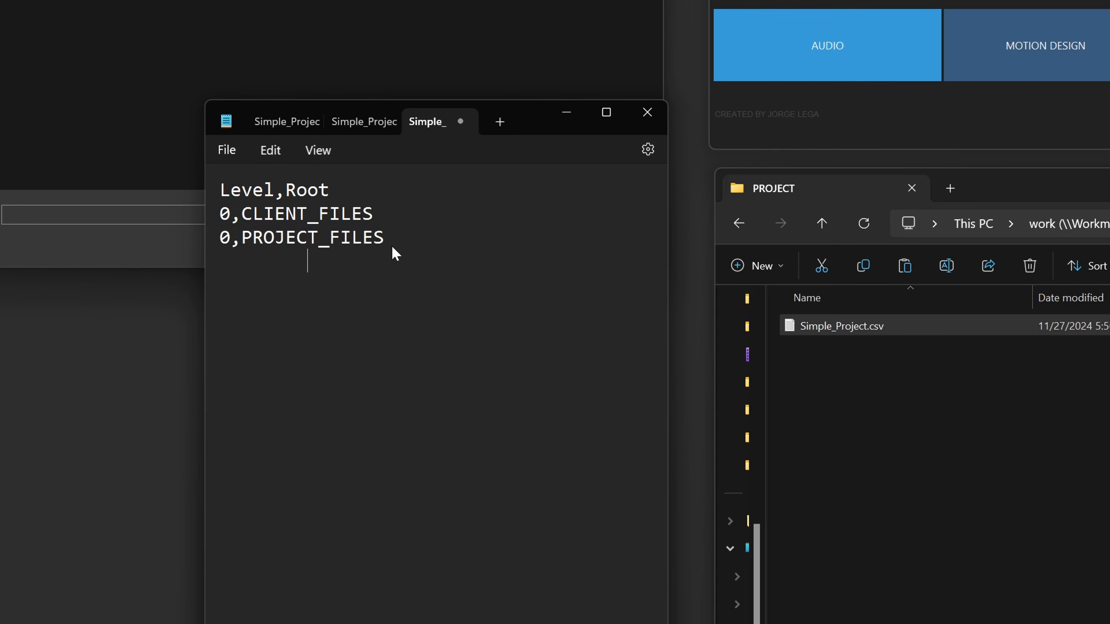
text(1,)
drag(220, 239, 395, 240)
click(338, 262)
drag(386, 239, 222, 241)
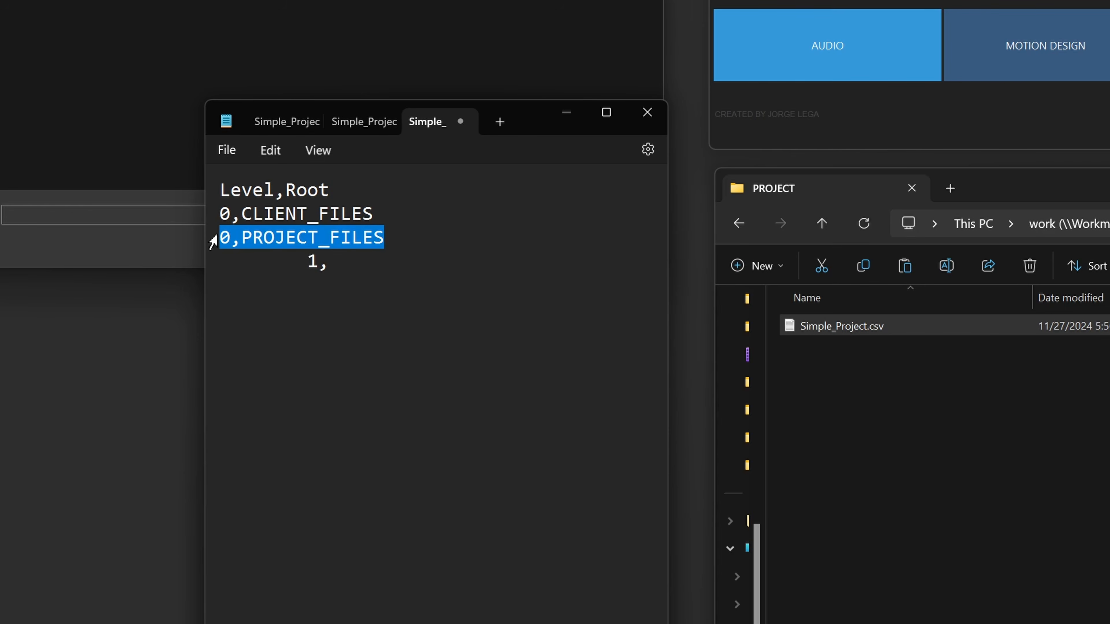
Insert the indented line "1,DOCUMENTS" directly below the CLIENT_FILES entry
click(375, 215)
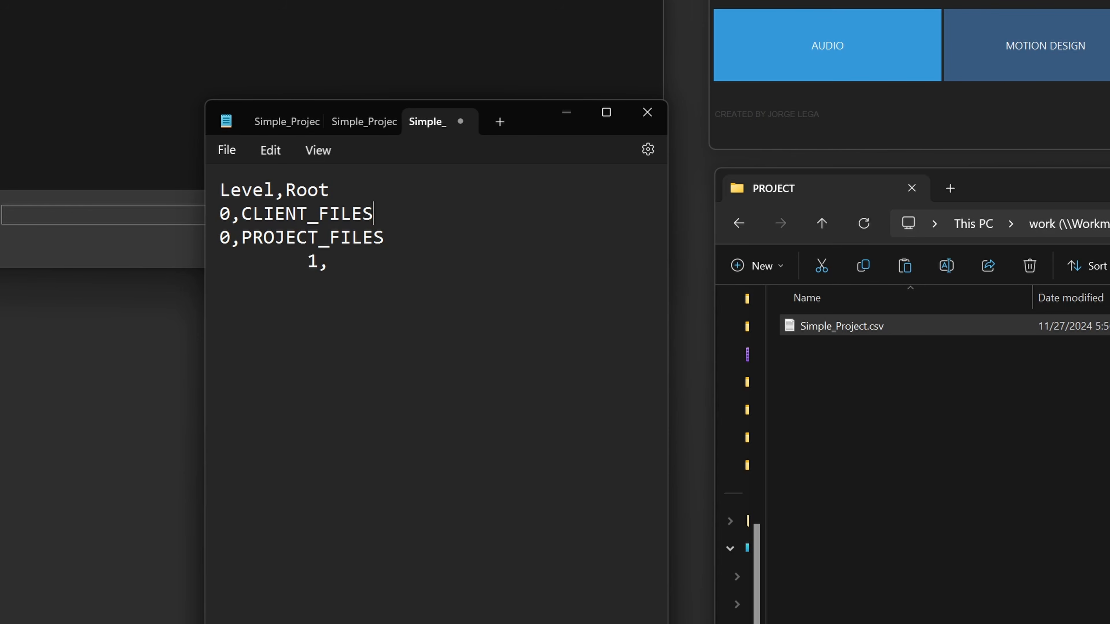
drag(374, 214, 241, 214)
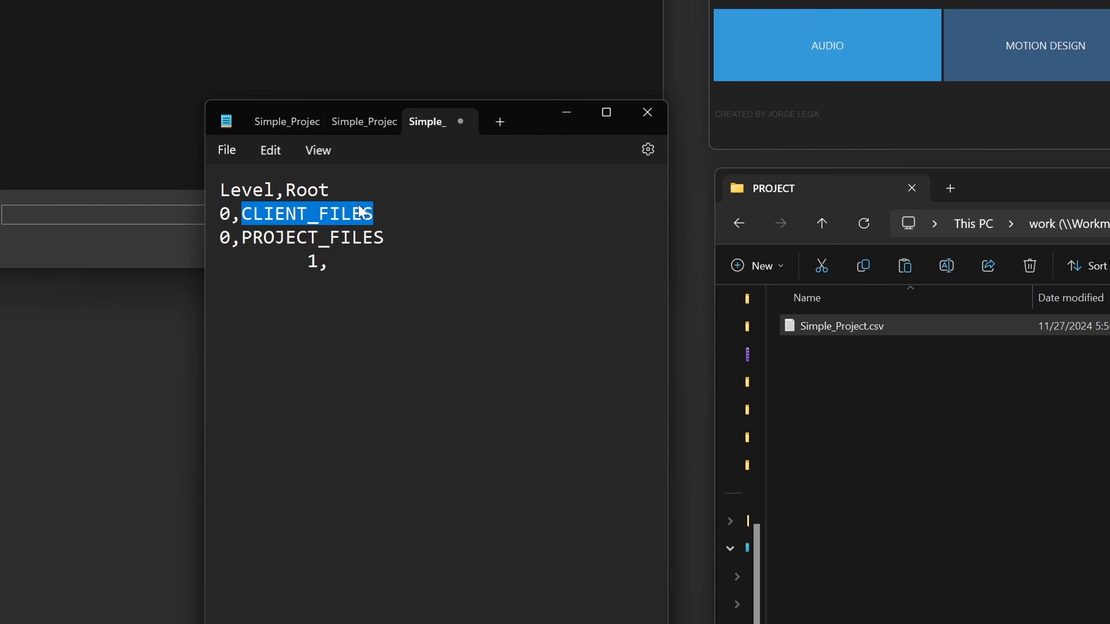
click(374, 214)
key(Return)
key(Tab)
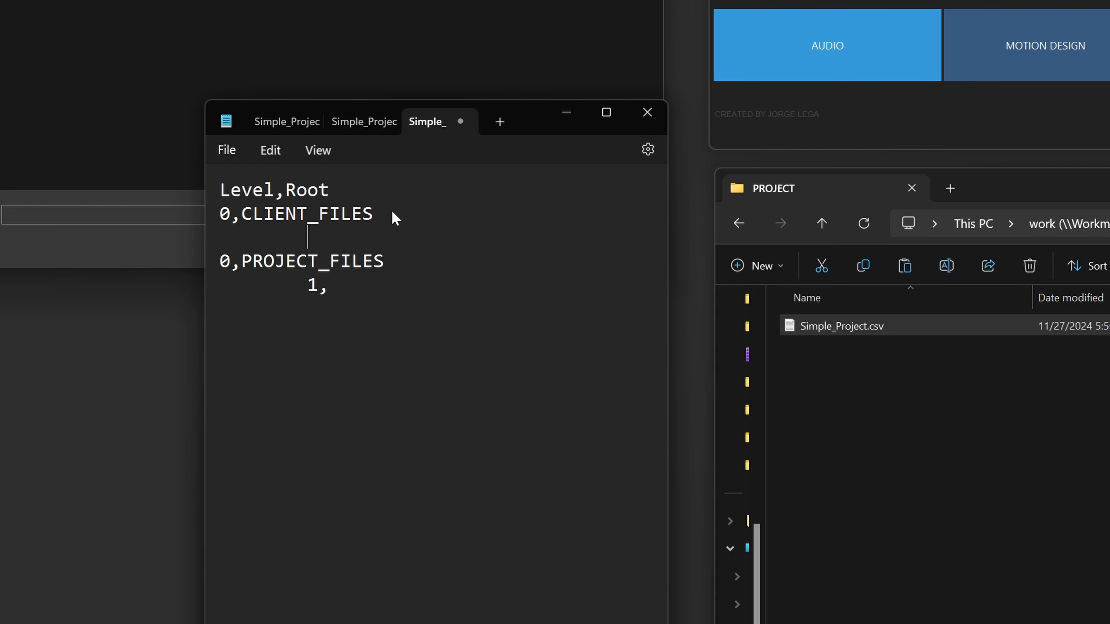
text(1,DOCUMENTS)
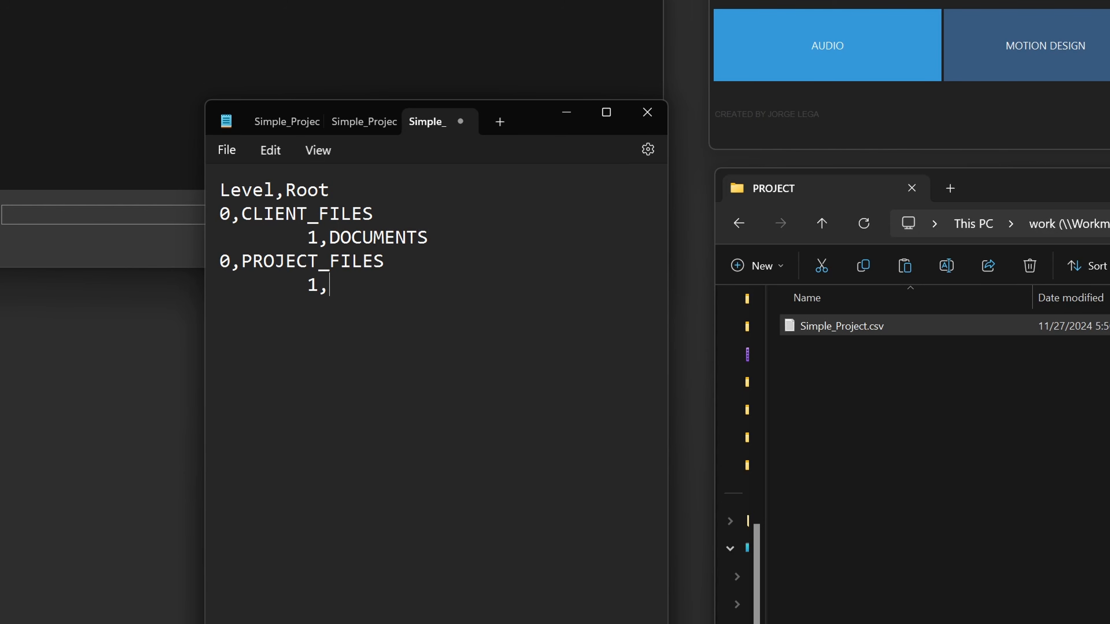
Name the level 1 subfolder under PROJECT_FILES "3D FILES" and save the CSV file
text(3D FILES)
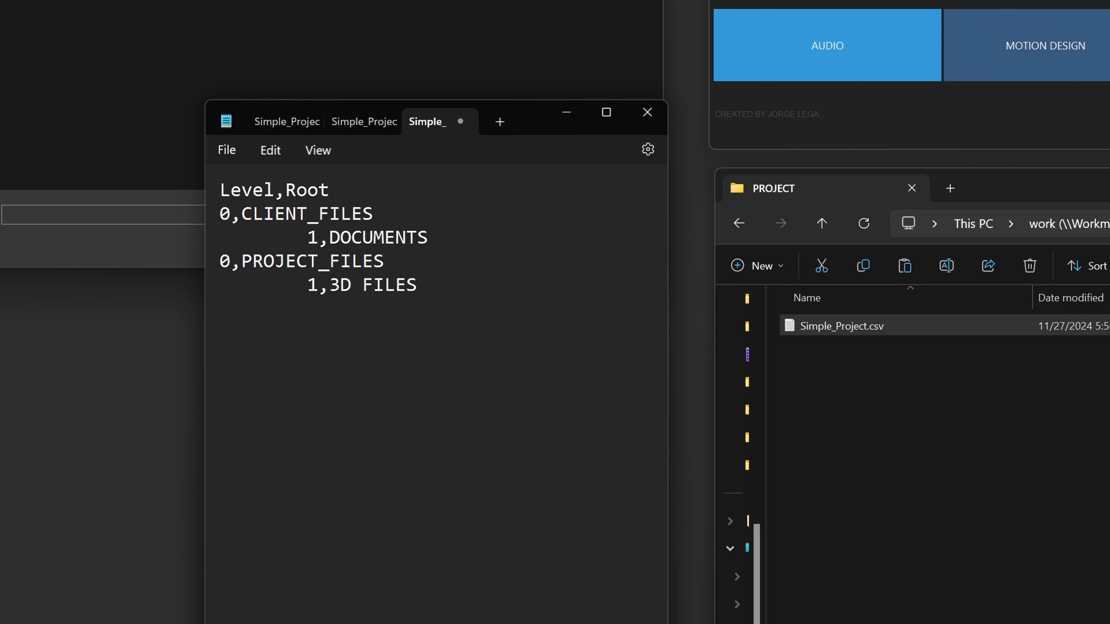
click(228, 150)
click(251, 269)
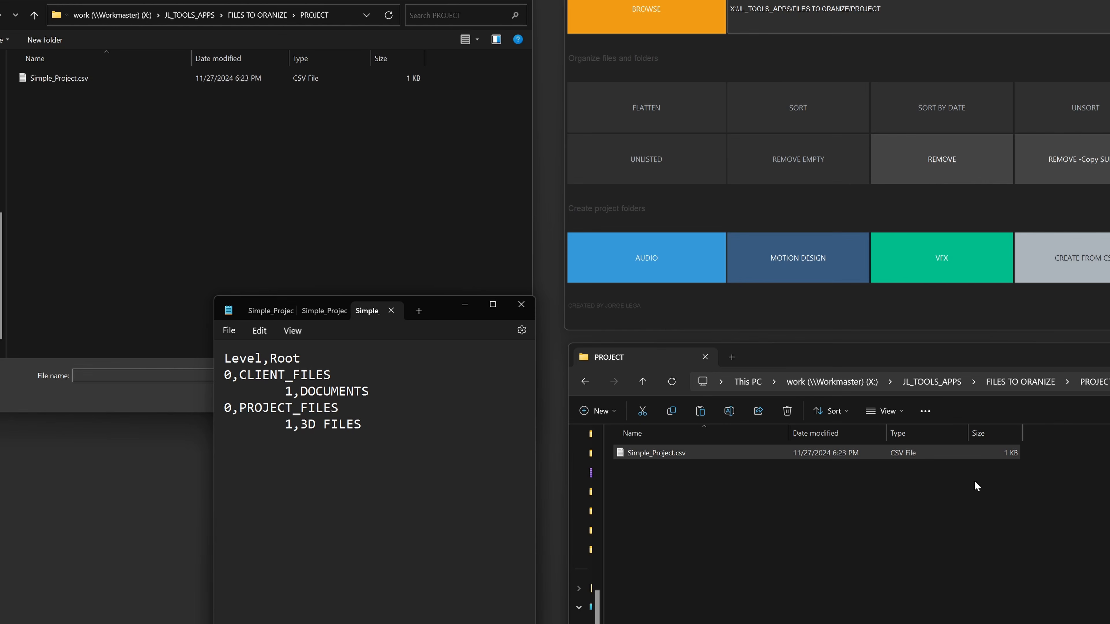
Move the Notepad window clear of the file dialog and load Simple_Project.csv to generate the project folders
drag(437, 305, 417, 434)
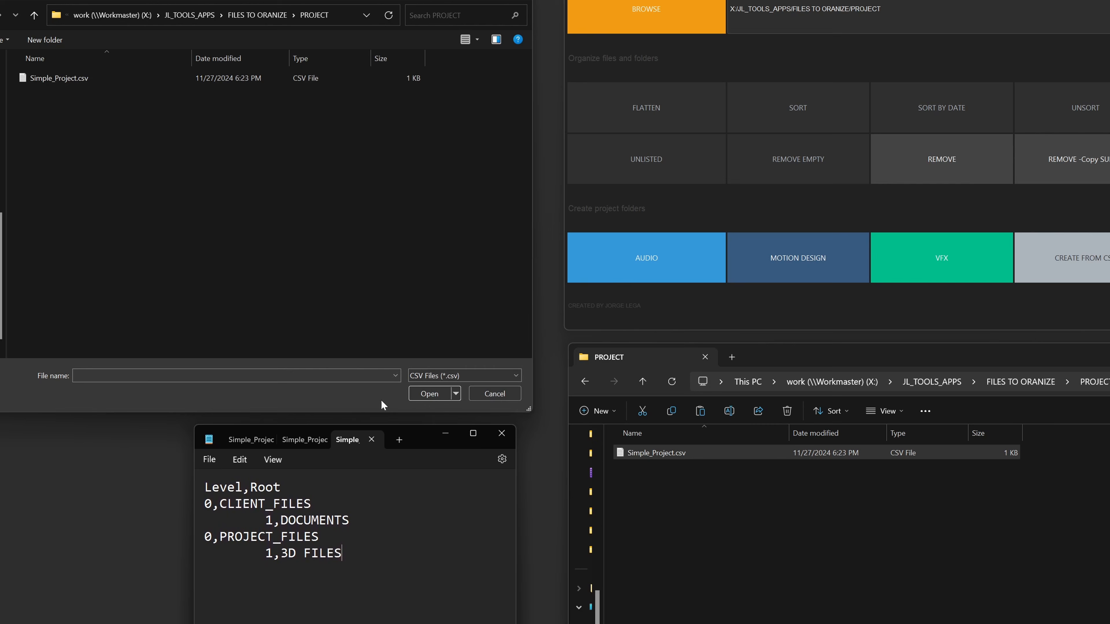
click(70, 79)
click(429, 393)
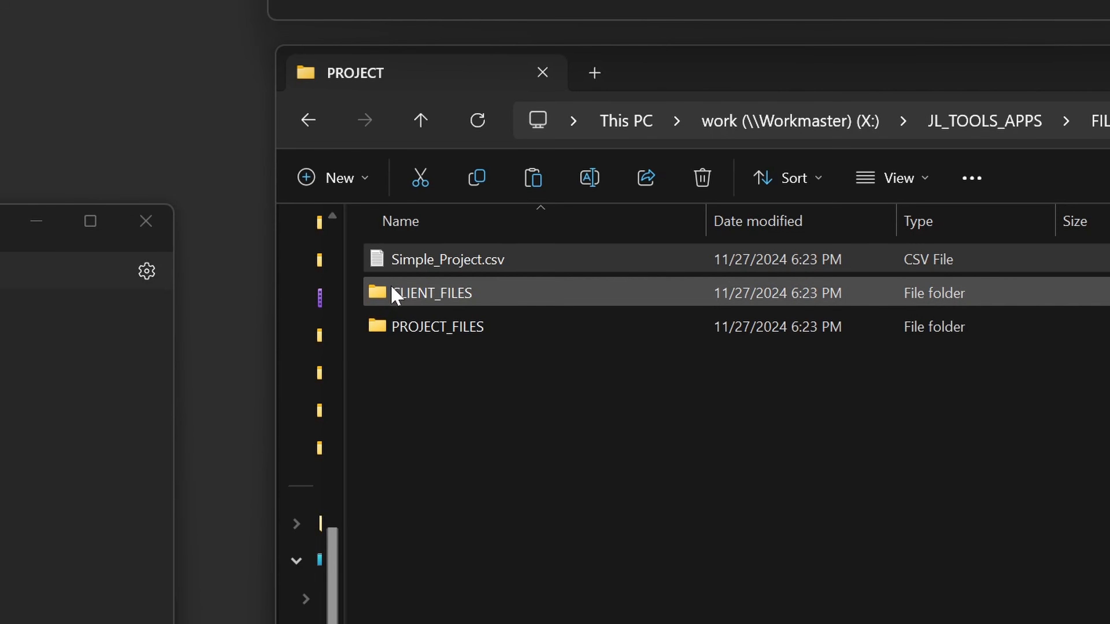
Check the subfolders inside CLIENT_FILES and PROJECT_FILES and return to the PROJECT folder
double_click(413, 300)
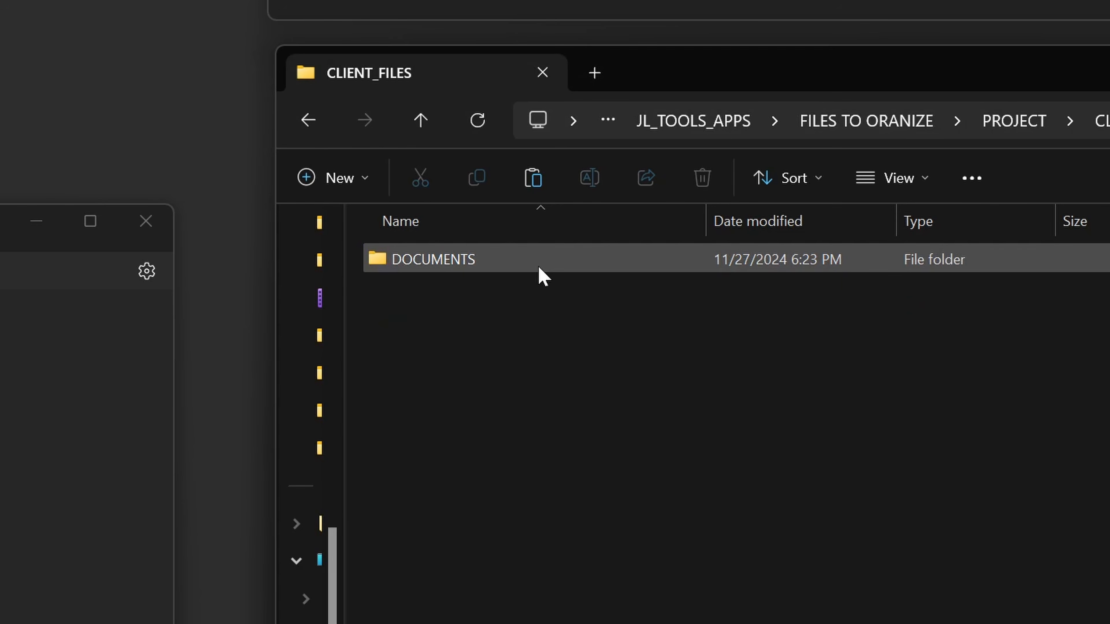
click(308, 120)
double_click(414, 300)
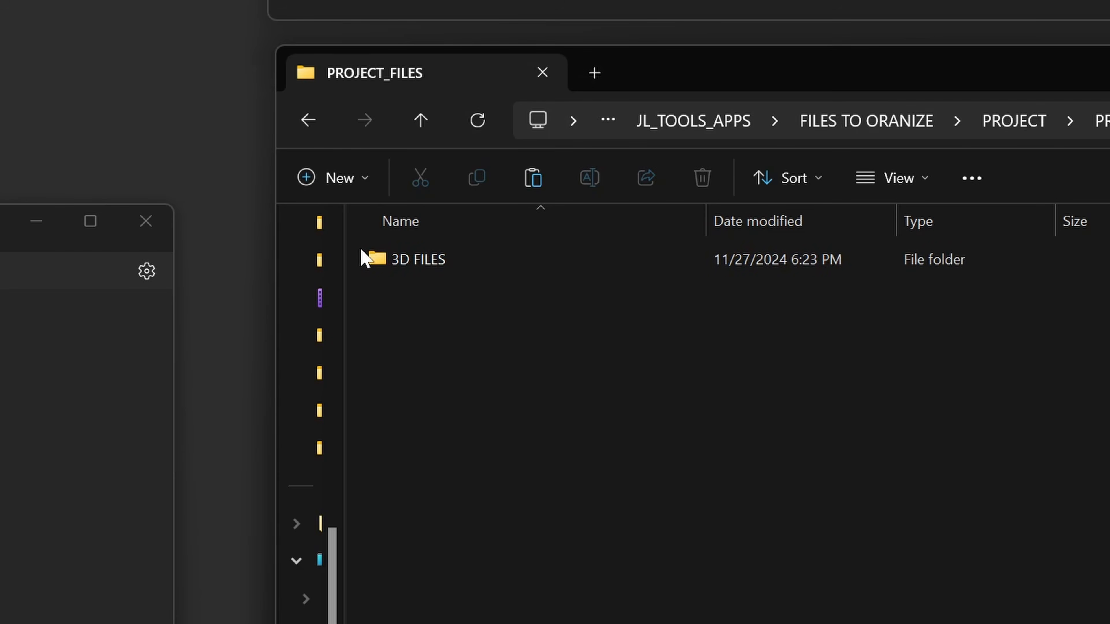
click(308, 119)
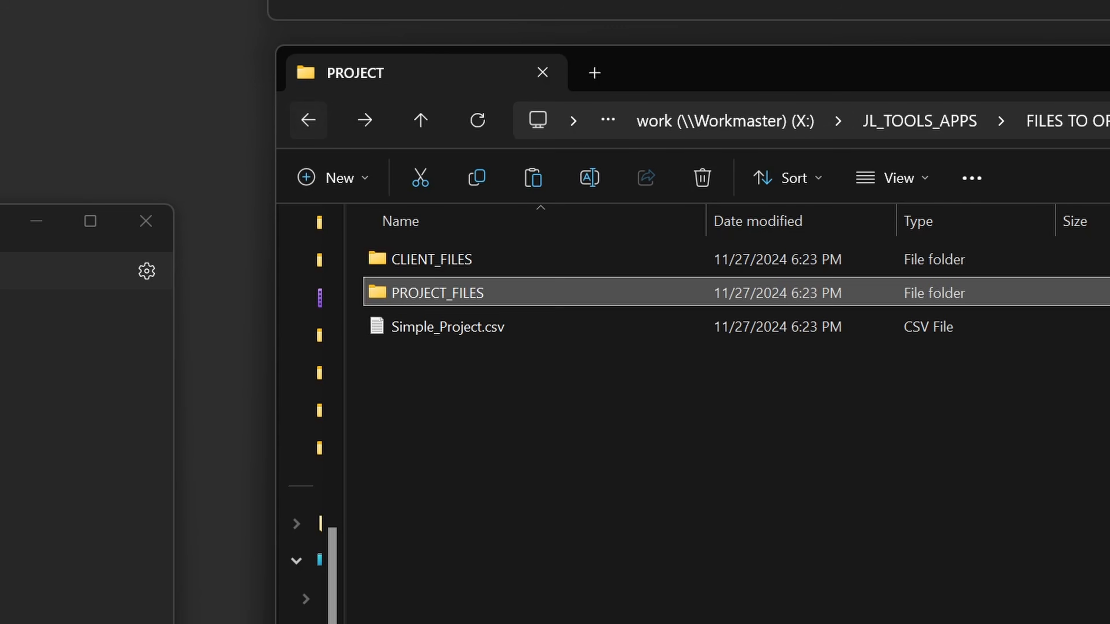
click(88, 371)
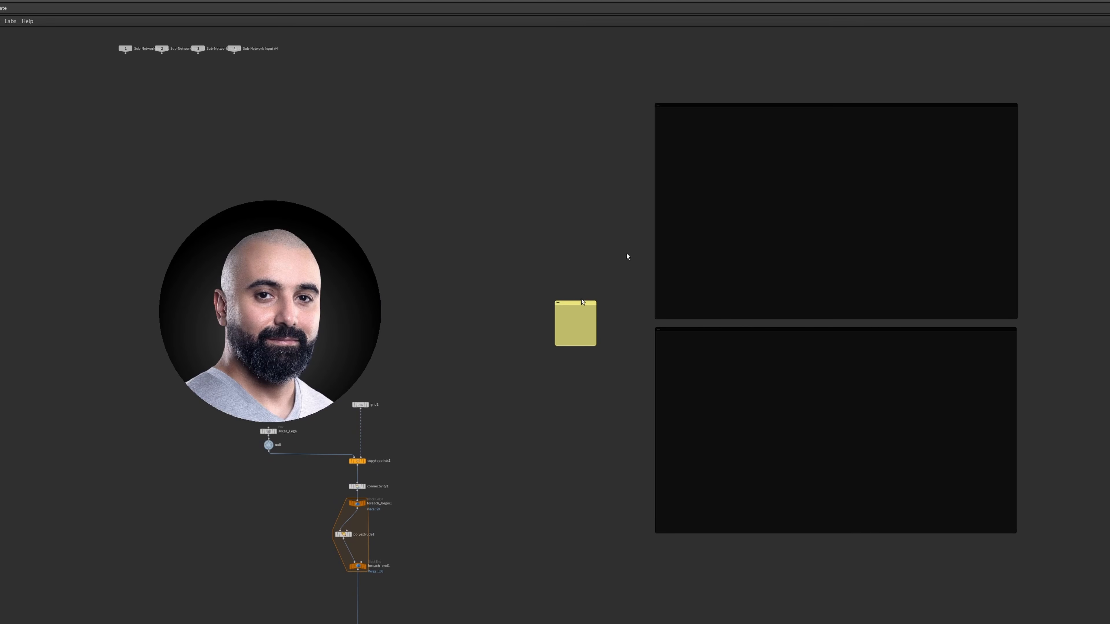
Switch to the Houdini network, move the yellow sticky note above the round portrait and set its text to "SUBSCRIBE!"
drag(575, 302, 170, 122)
click(194, 136)
text(SUBSCRIBE!)
key(Escape)
Enlarge the SUBSCRIBE! sticky note to fit its text, shift it slightly upward and hide its background
drag(227, 147, 437, 201)
drag(276, 127, 275, 107)
right_click(415, 108)
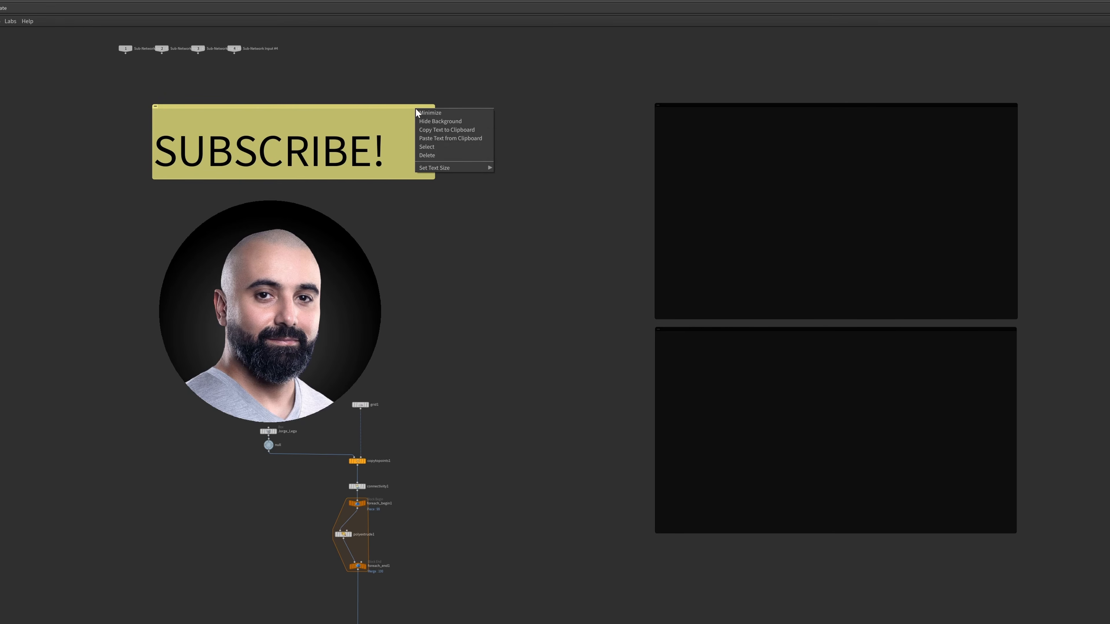
click(440, 121)
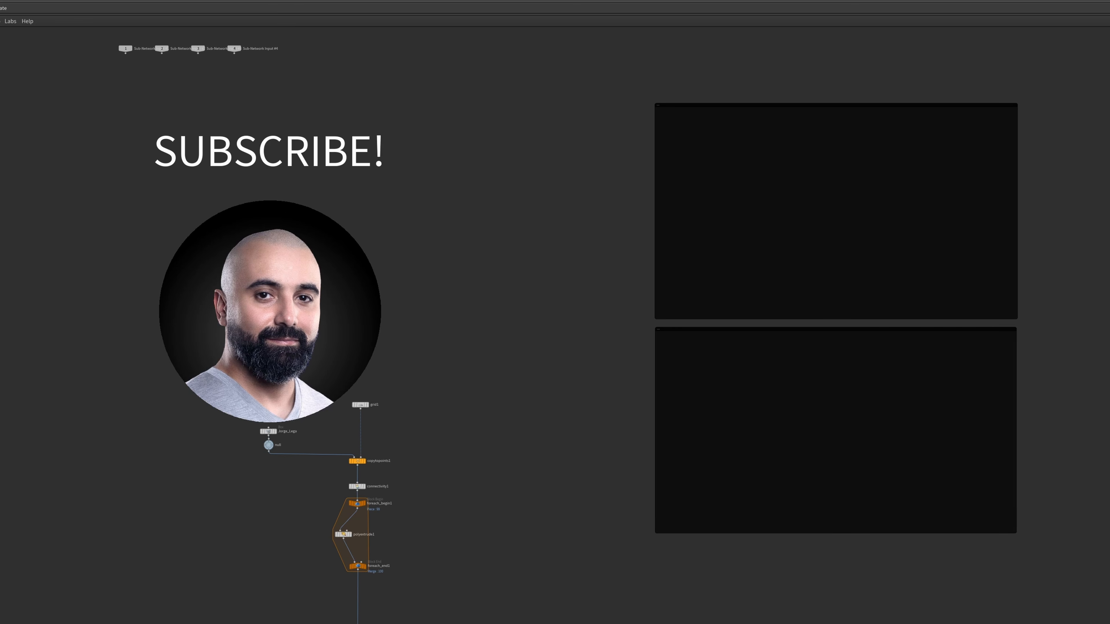